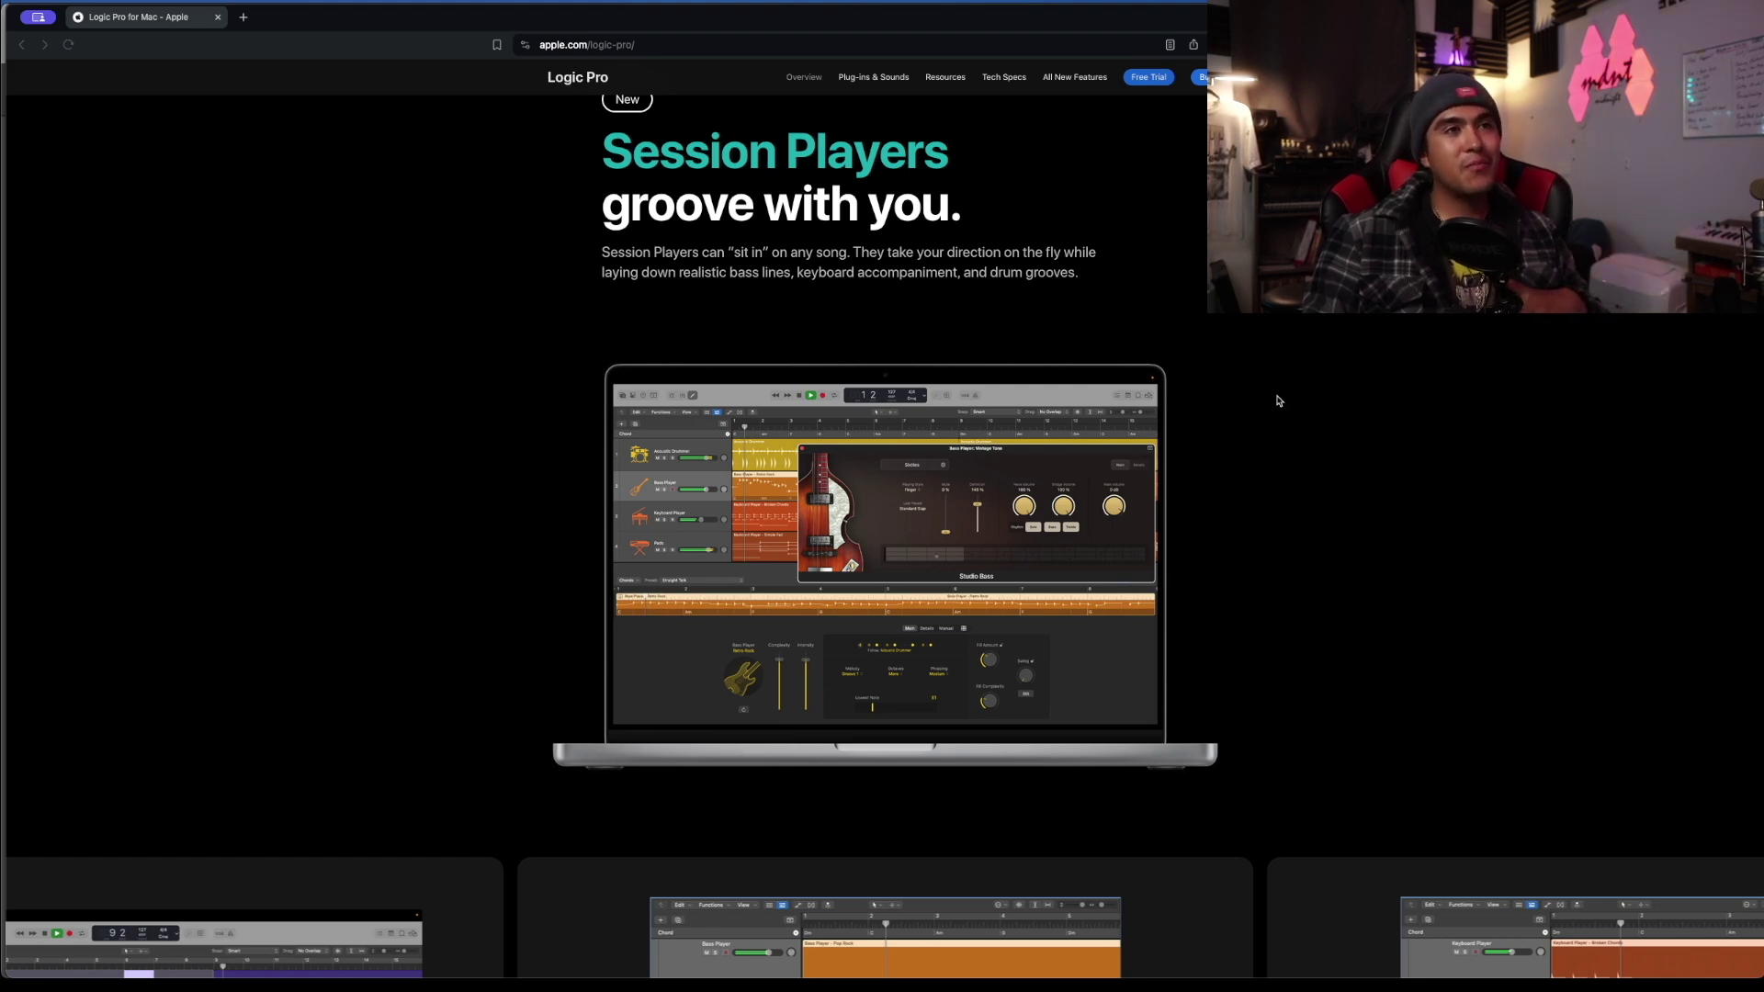
# Examine the Session Players gallery on the Logic Pro page, viewing Drummer, Studio Bass, Studio Piano and Chord Track
pyautogui.scroll(-1, 1277, 401)
pyautogui.scroll(-6, 1277, 402)
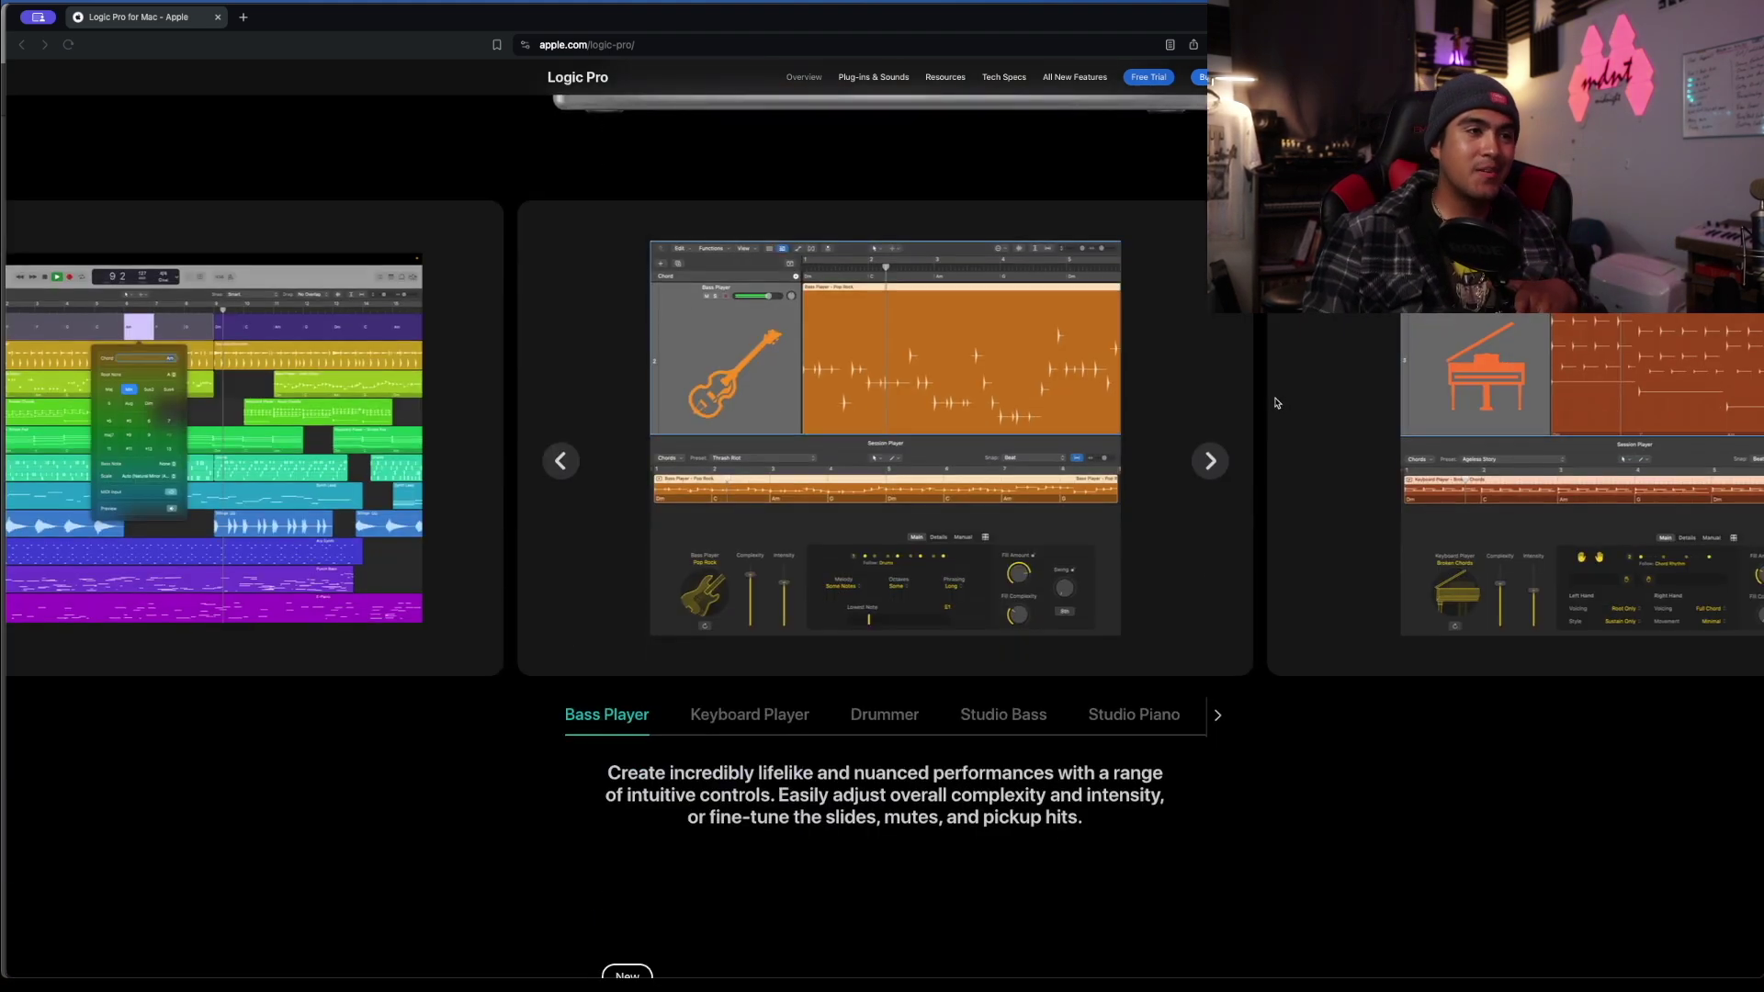
pyautogui.scroll(1, 1144, 405)
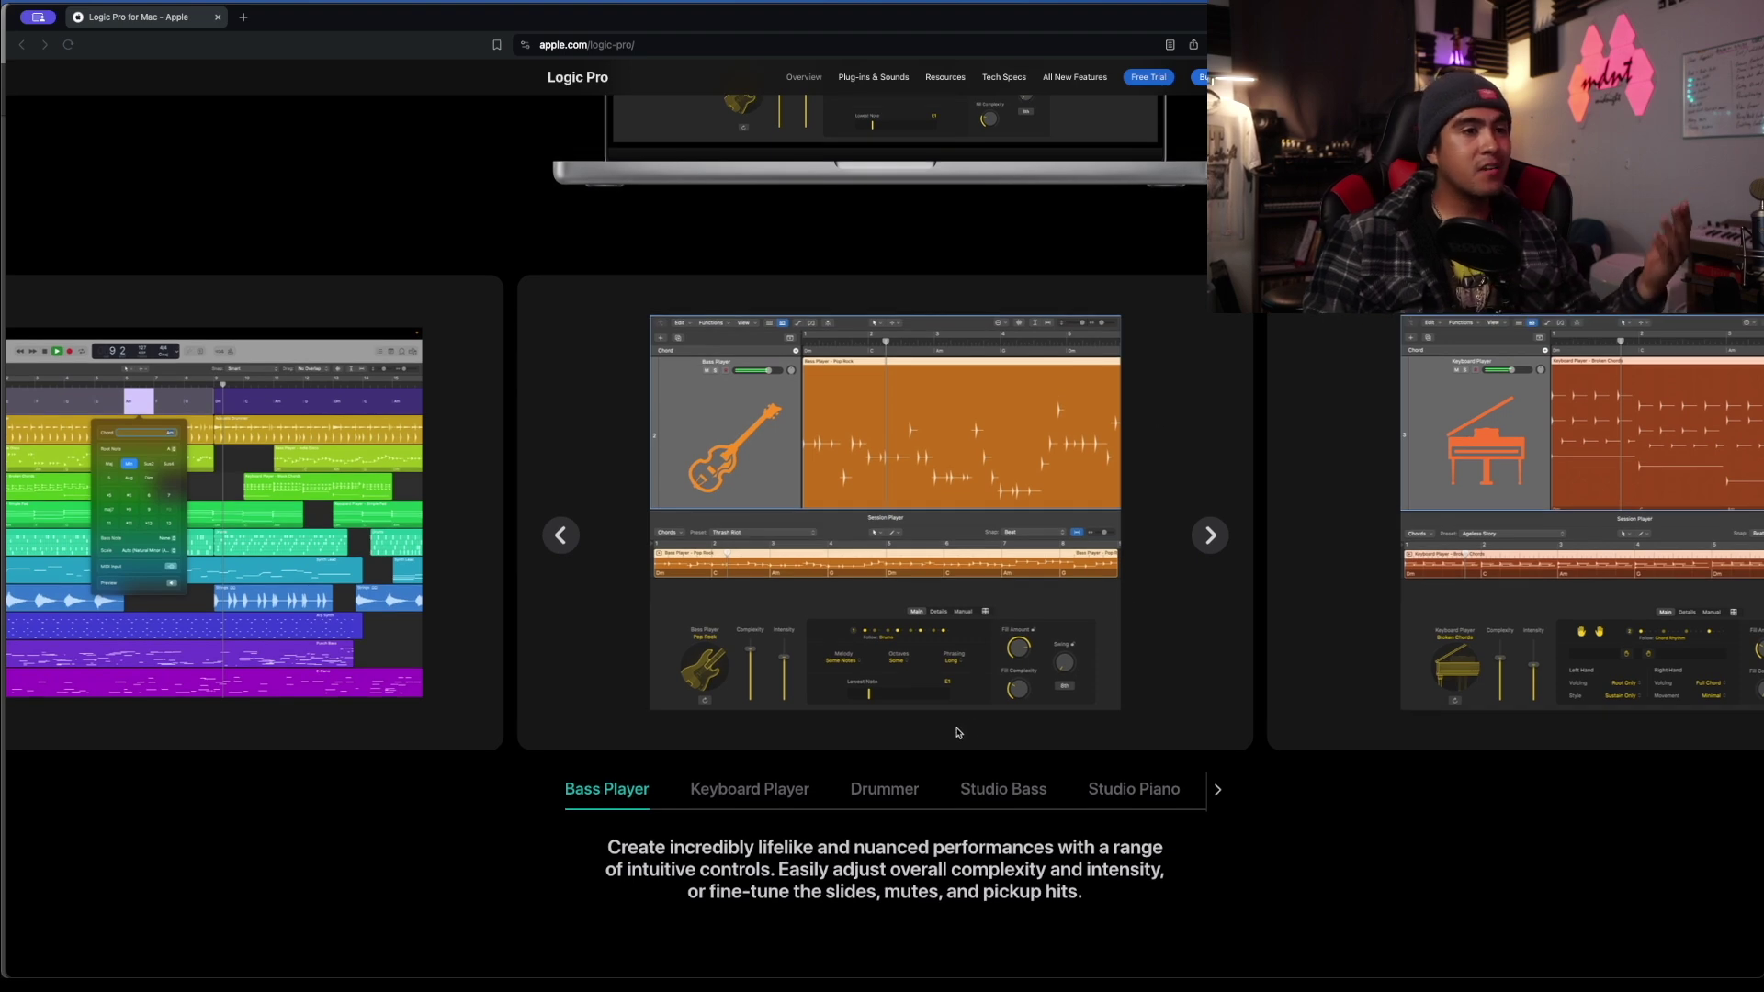
pyautogui.click(884, 794)
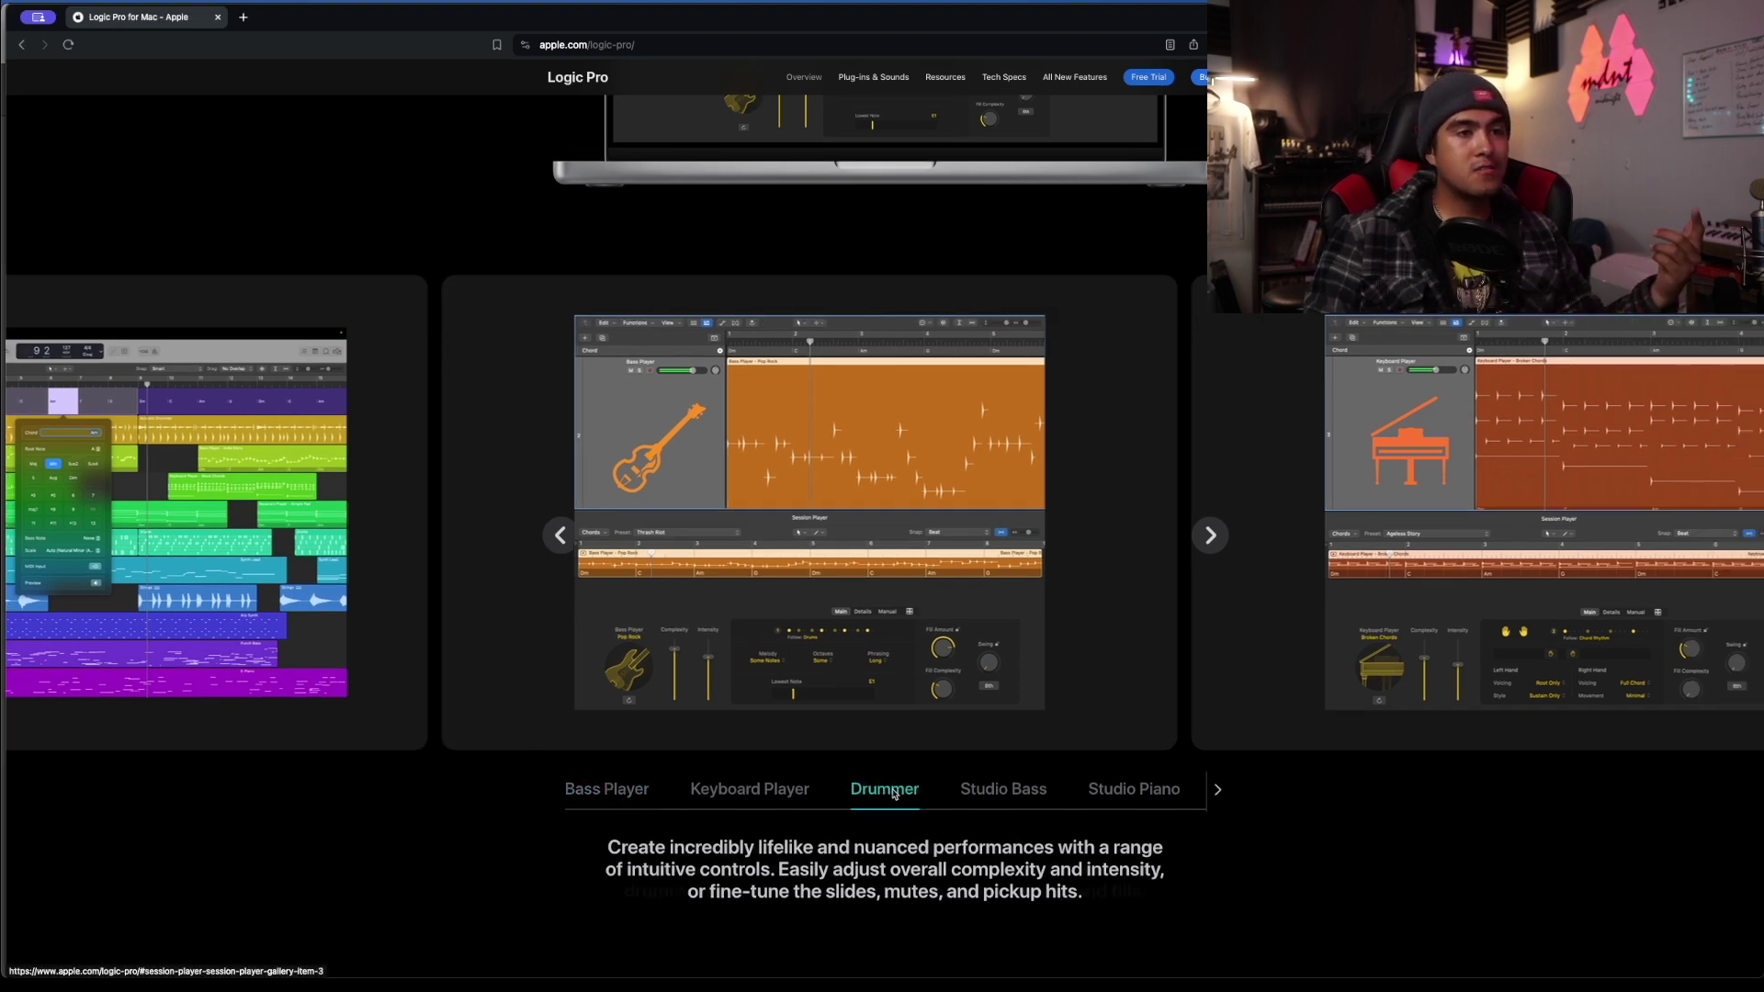
pyautogui.click(968, 794)
pyautogui.click(1001, 796)
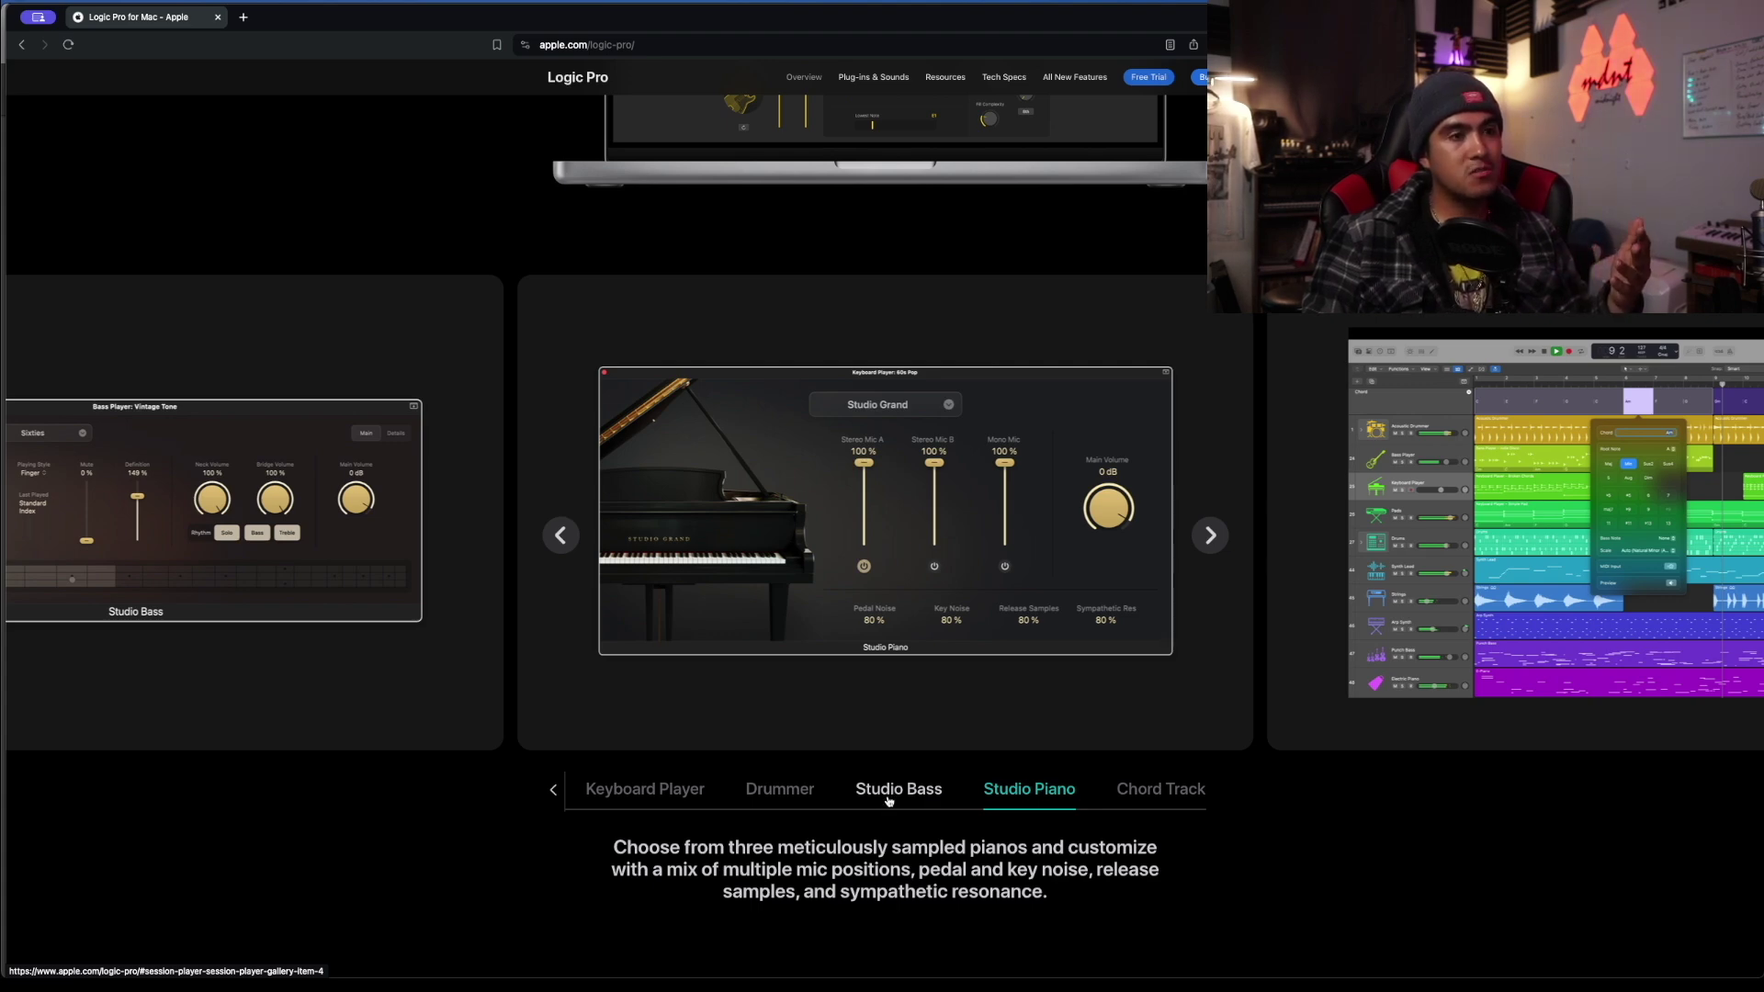
pyautogui.click(887, 795)
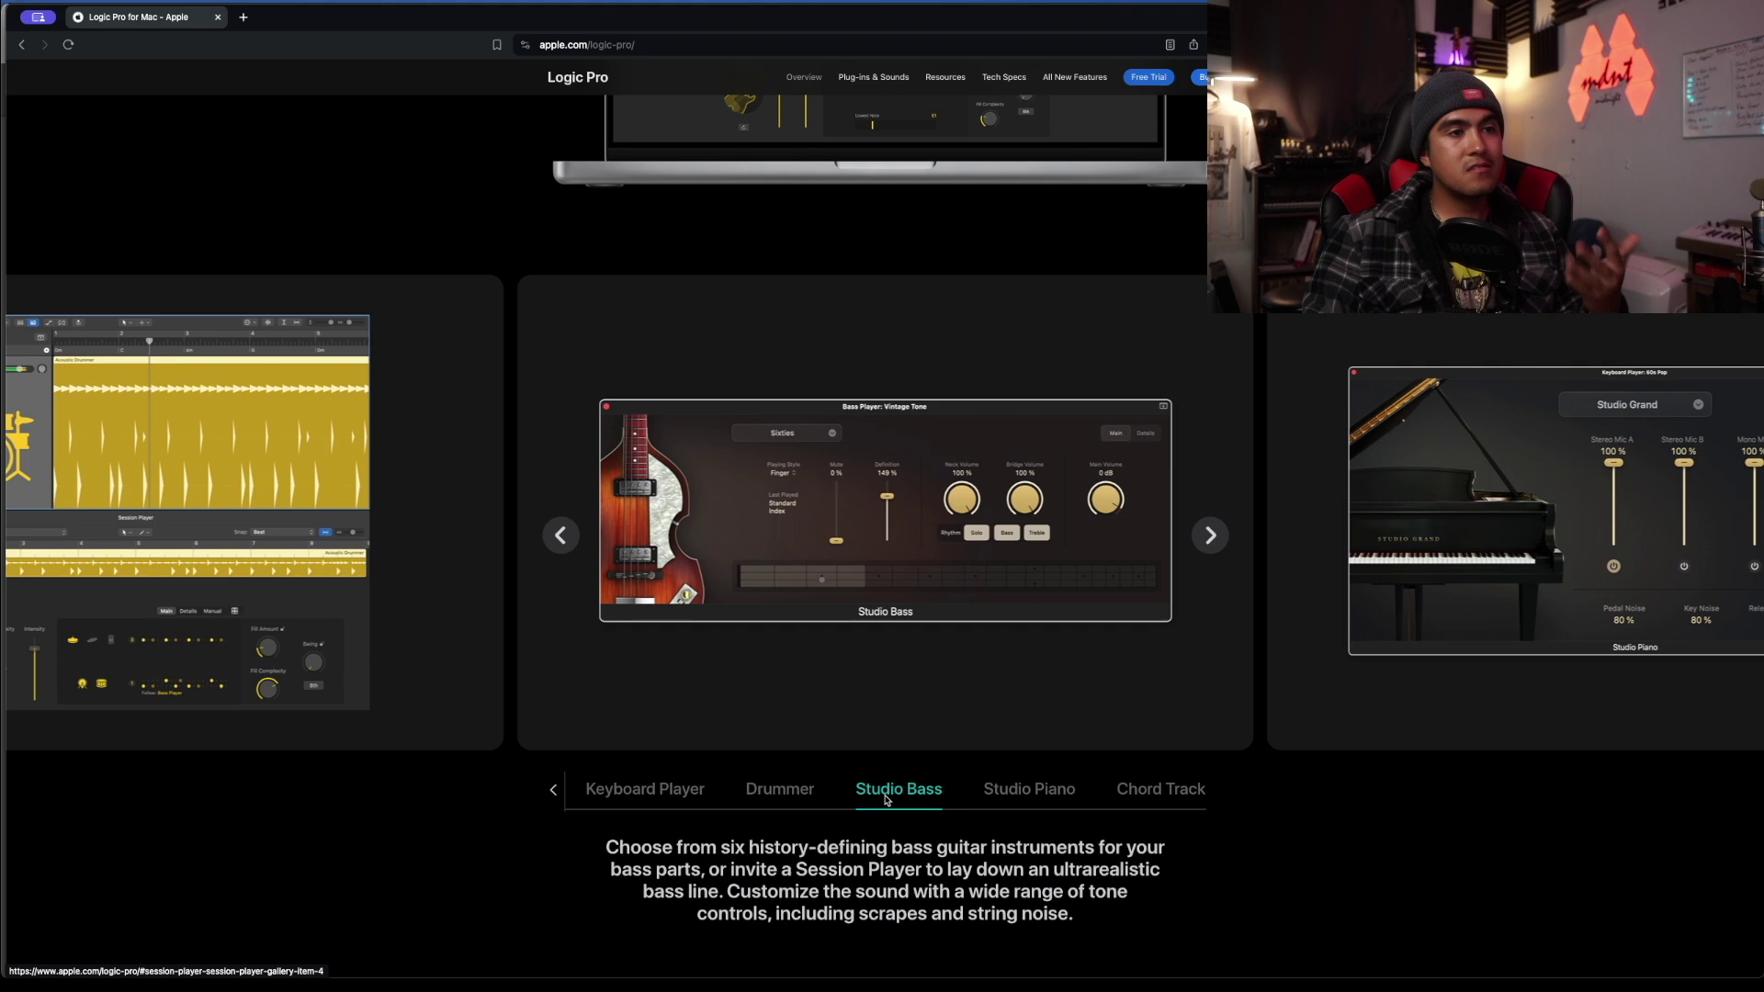
pyautogui.click(1028, 797)
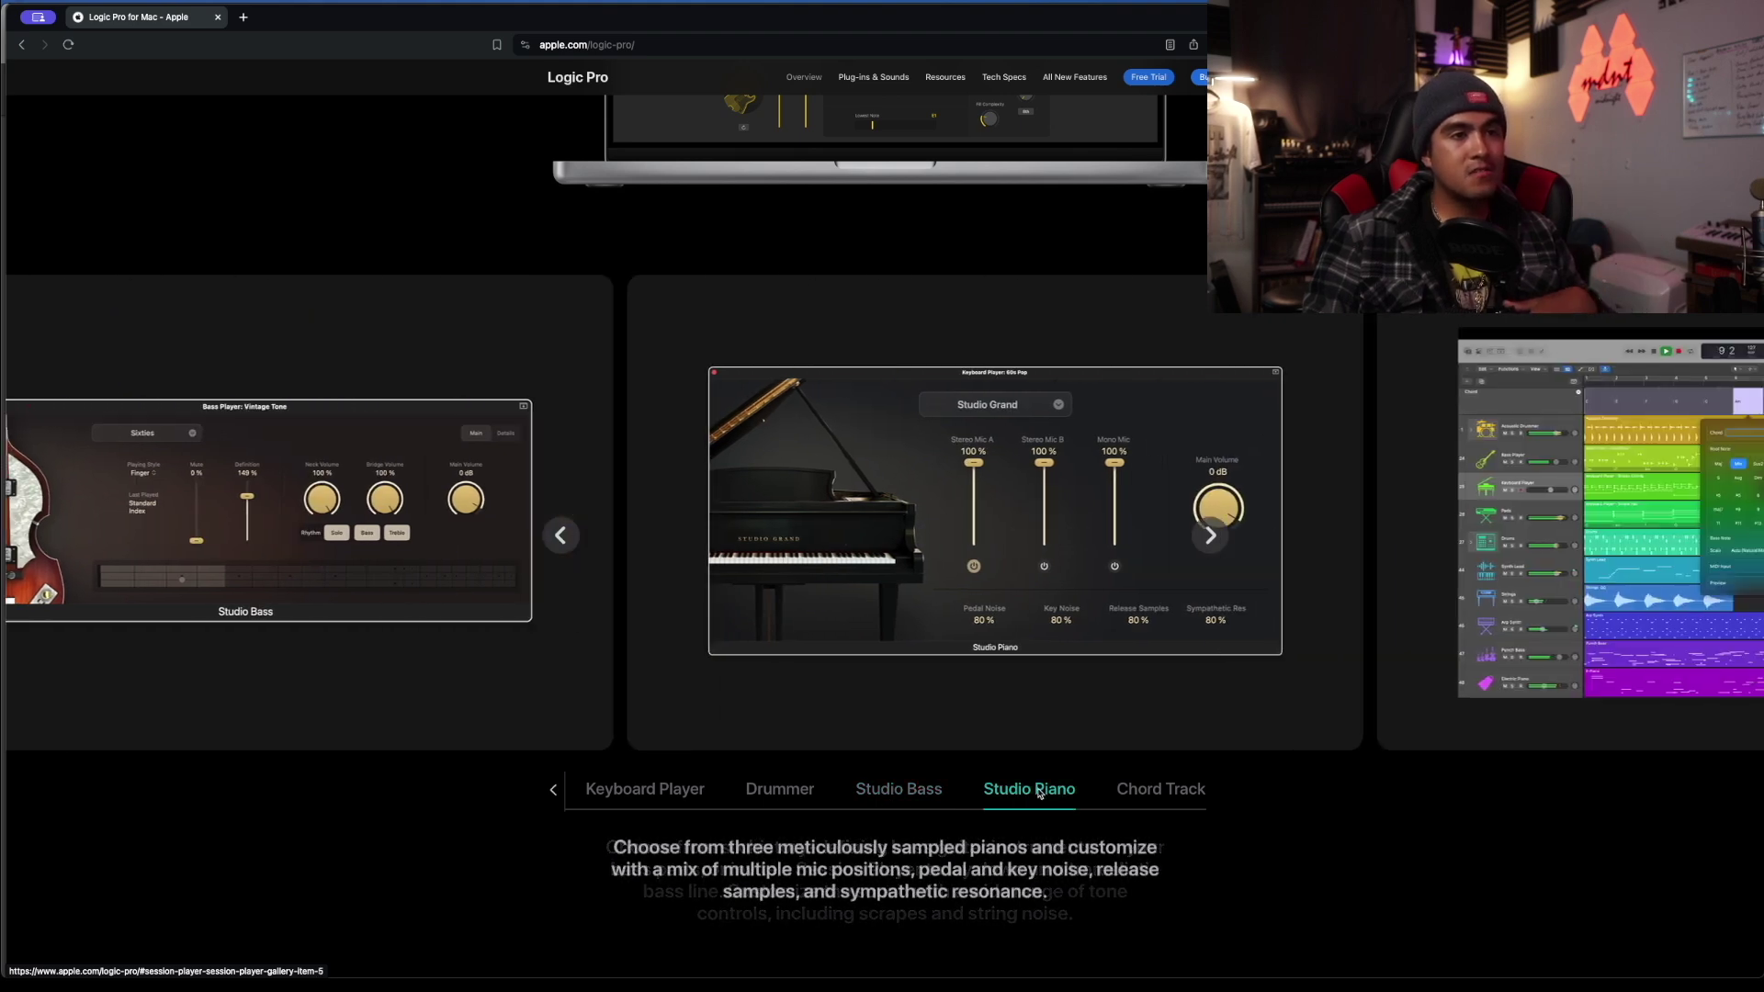
pyautogui.click(1140, 790)
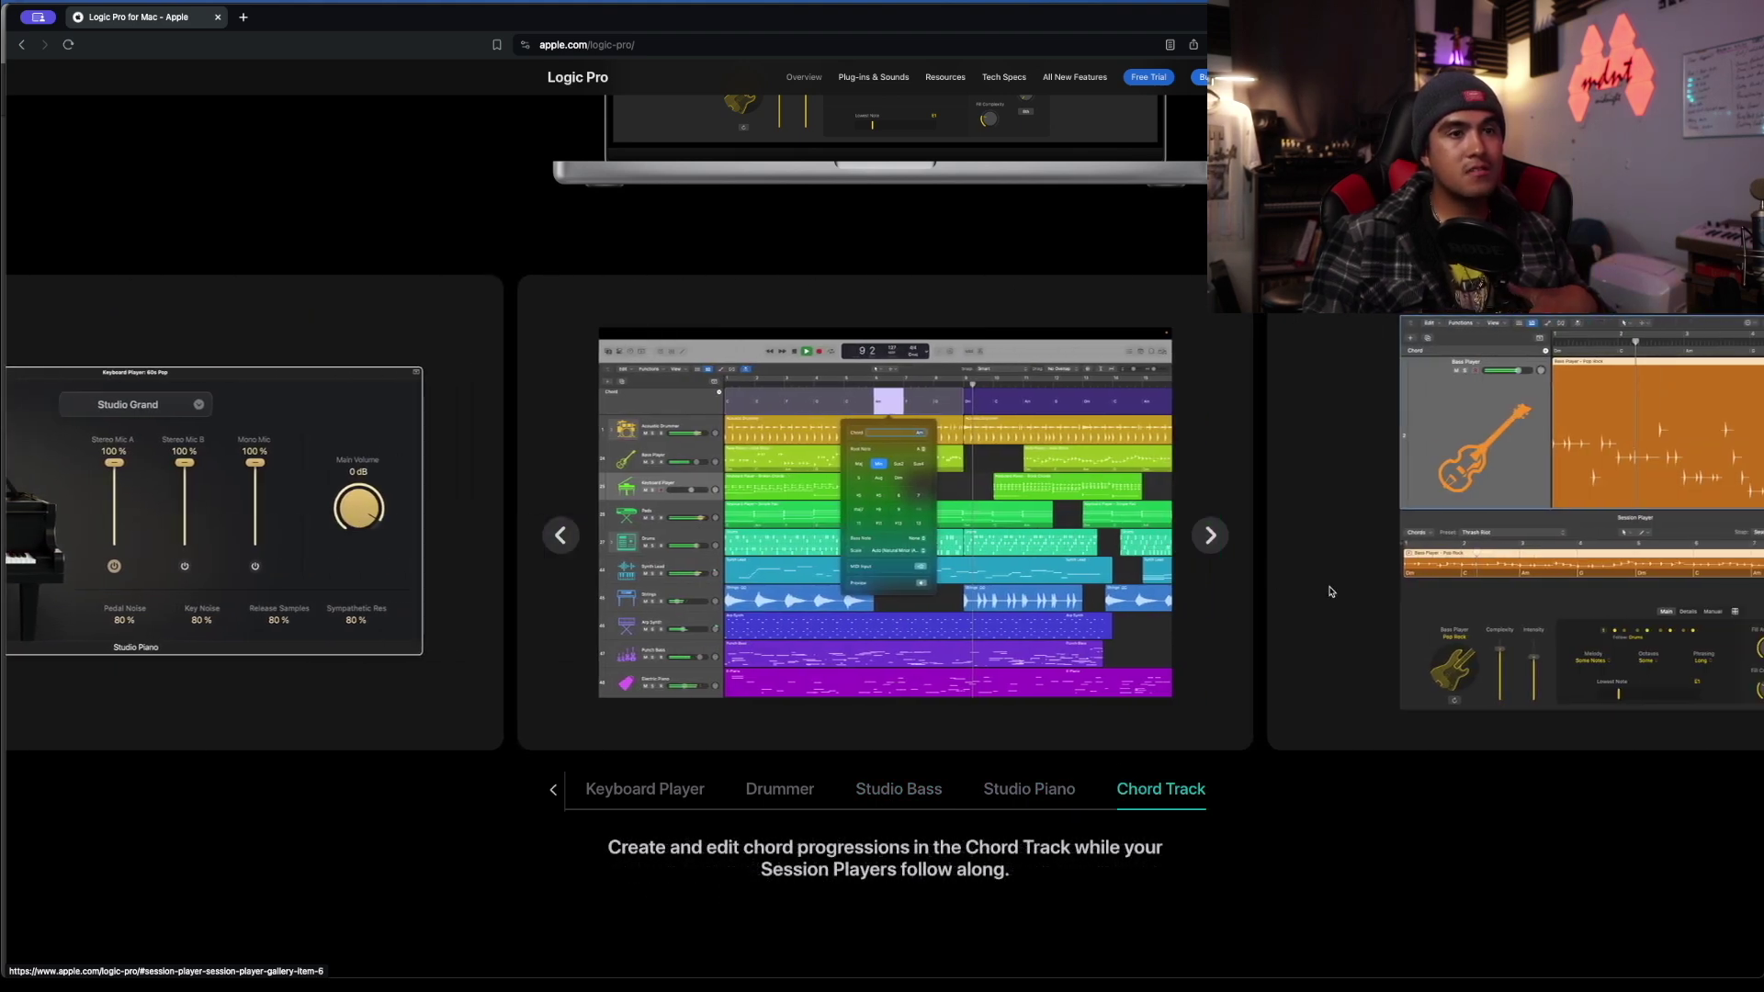
# Look through the Studio Assistants gallery, including Pitch Correction, Mastering Assistant and Smart Tempo, and the surround mixing section below
pyautogui.scroll(-5, 1055, 721)
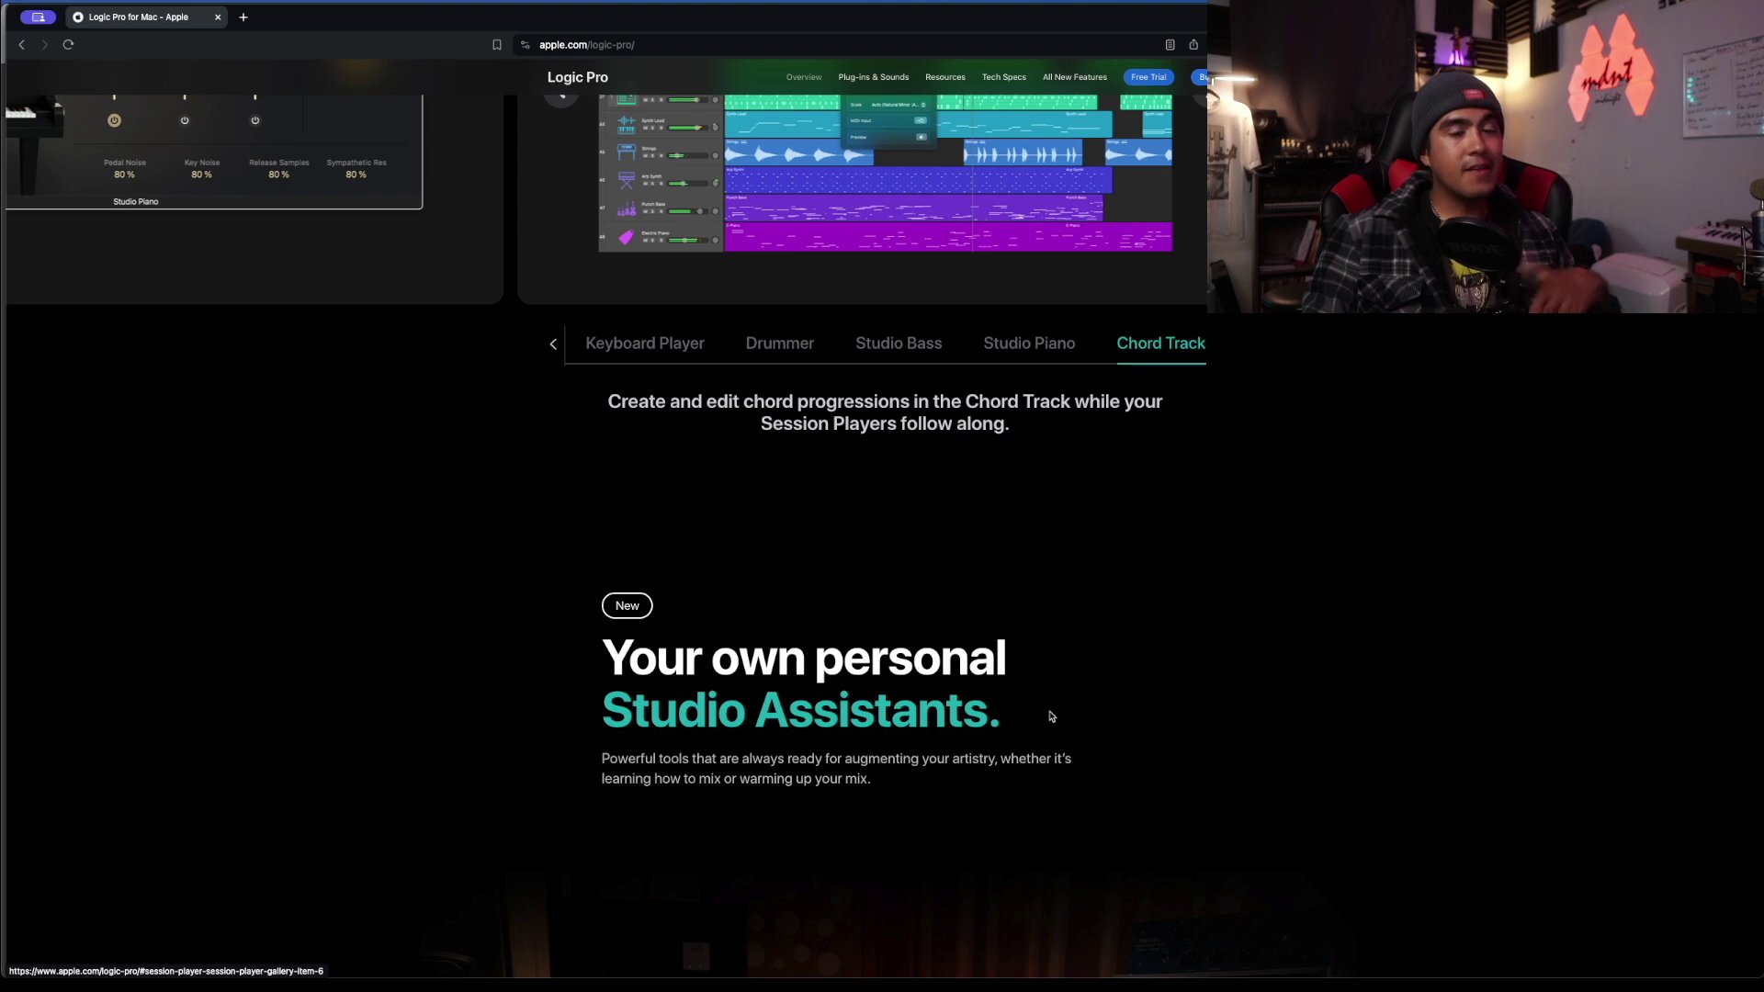
pyautogui.scroll(-2, 1052, 717)
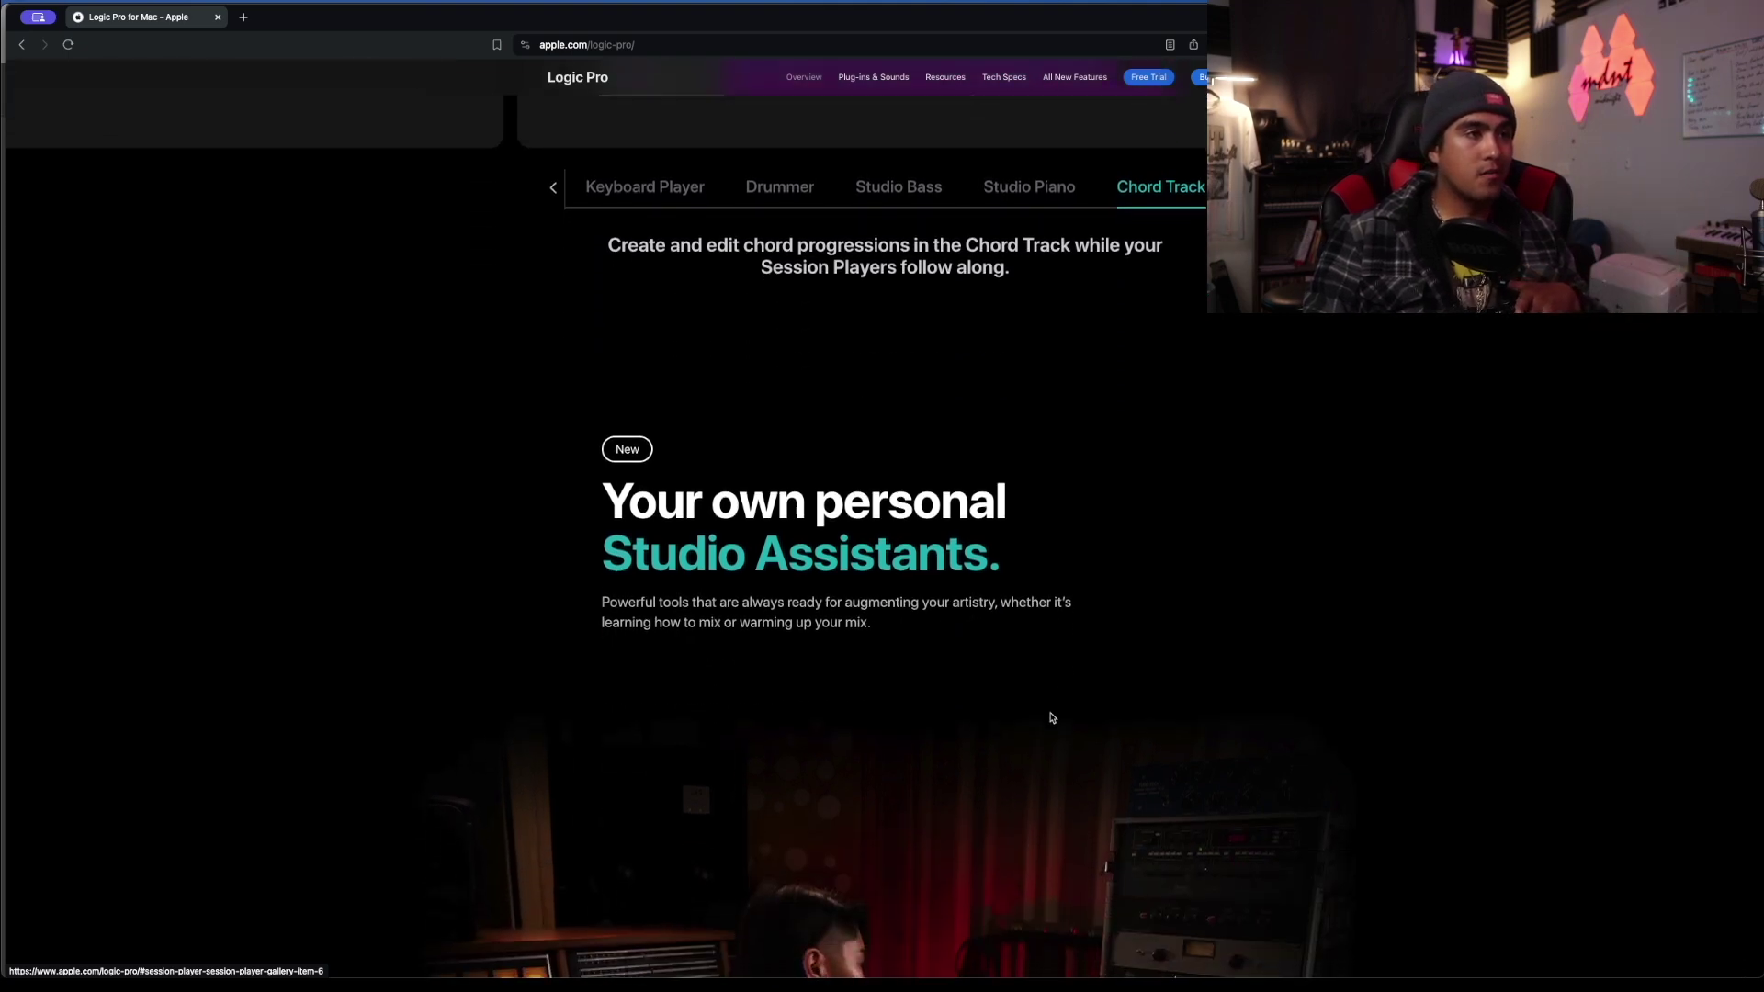
pyautogui.scroll(-10, 1052, 717)
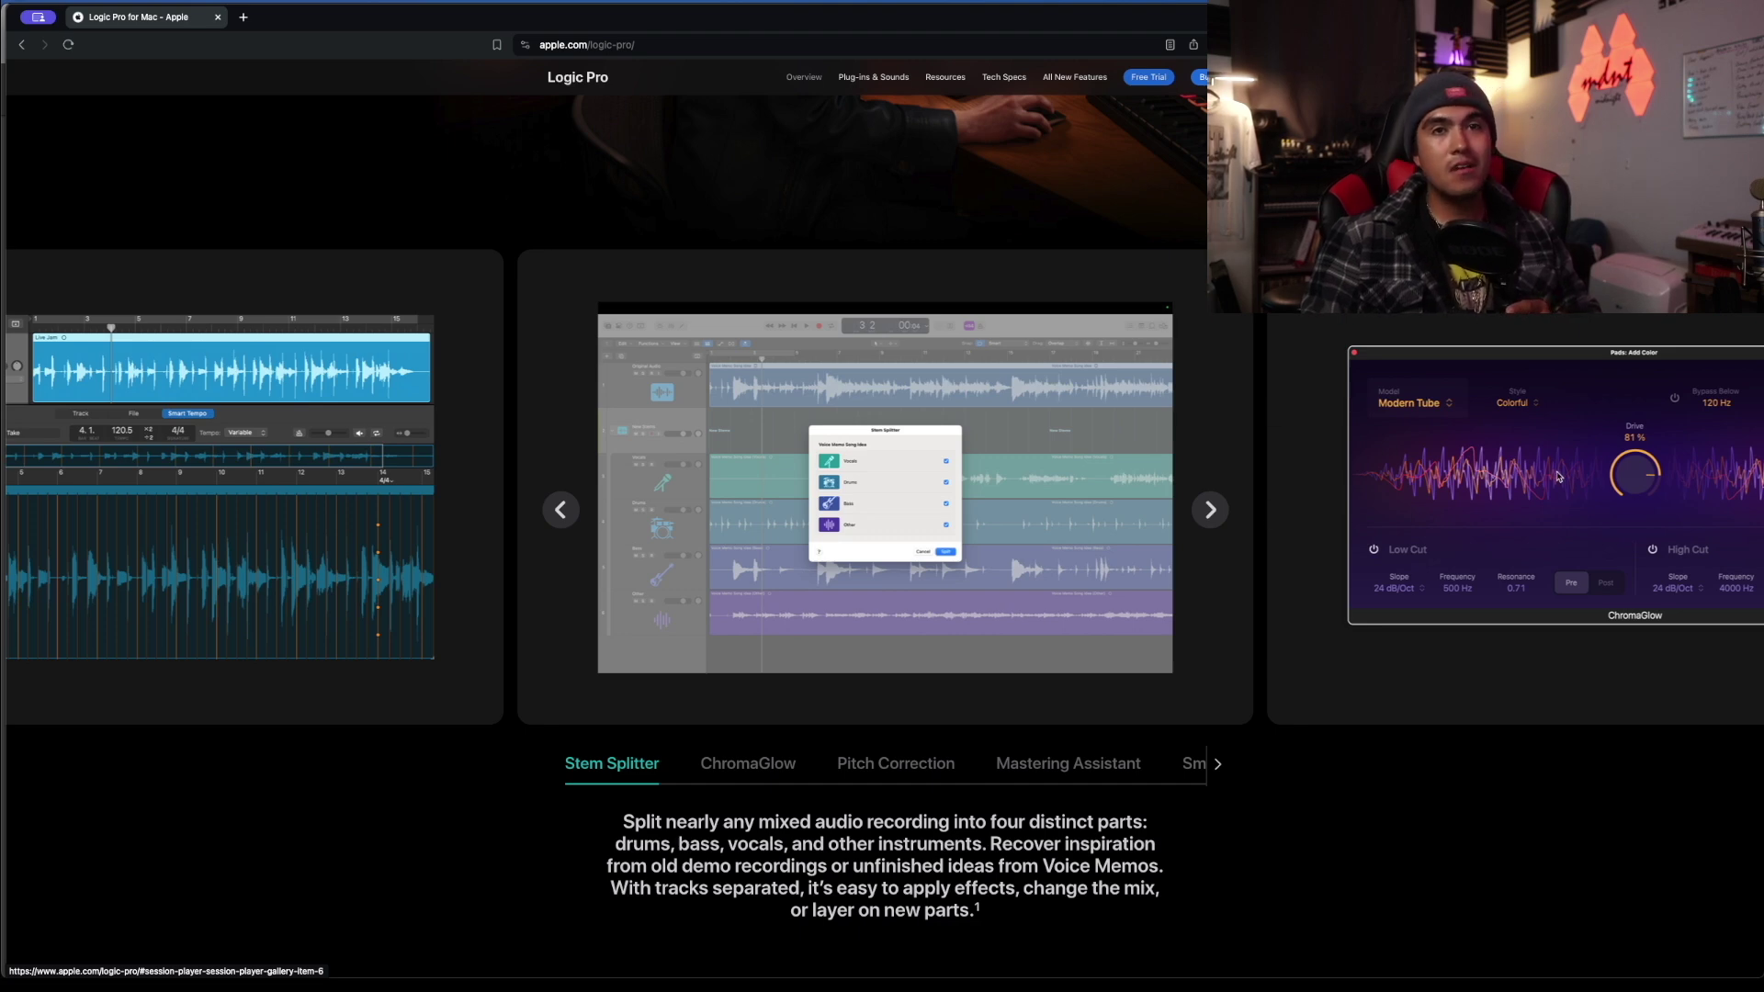
pyautogui.rightClick(1661, 480)
pyautogui.press('Escape')
pyautogui.click(1221, 520)
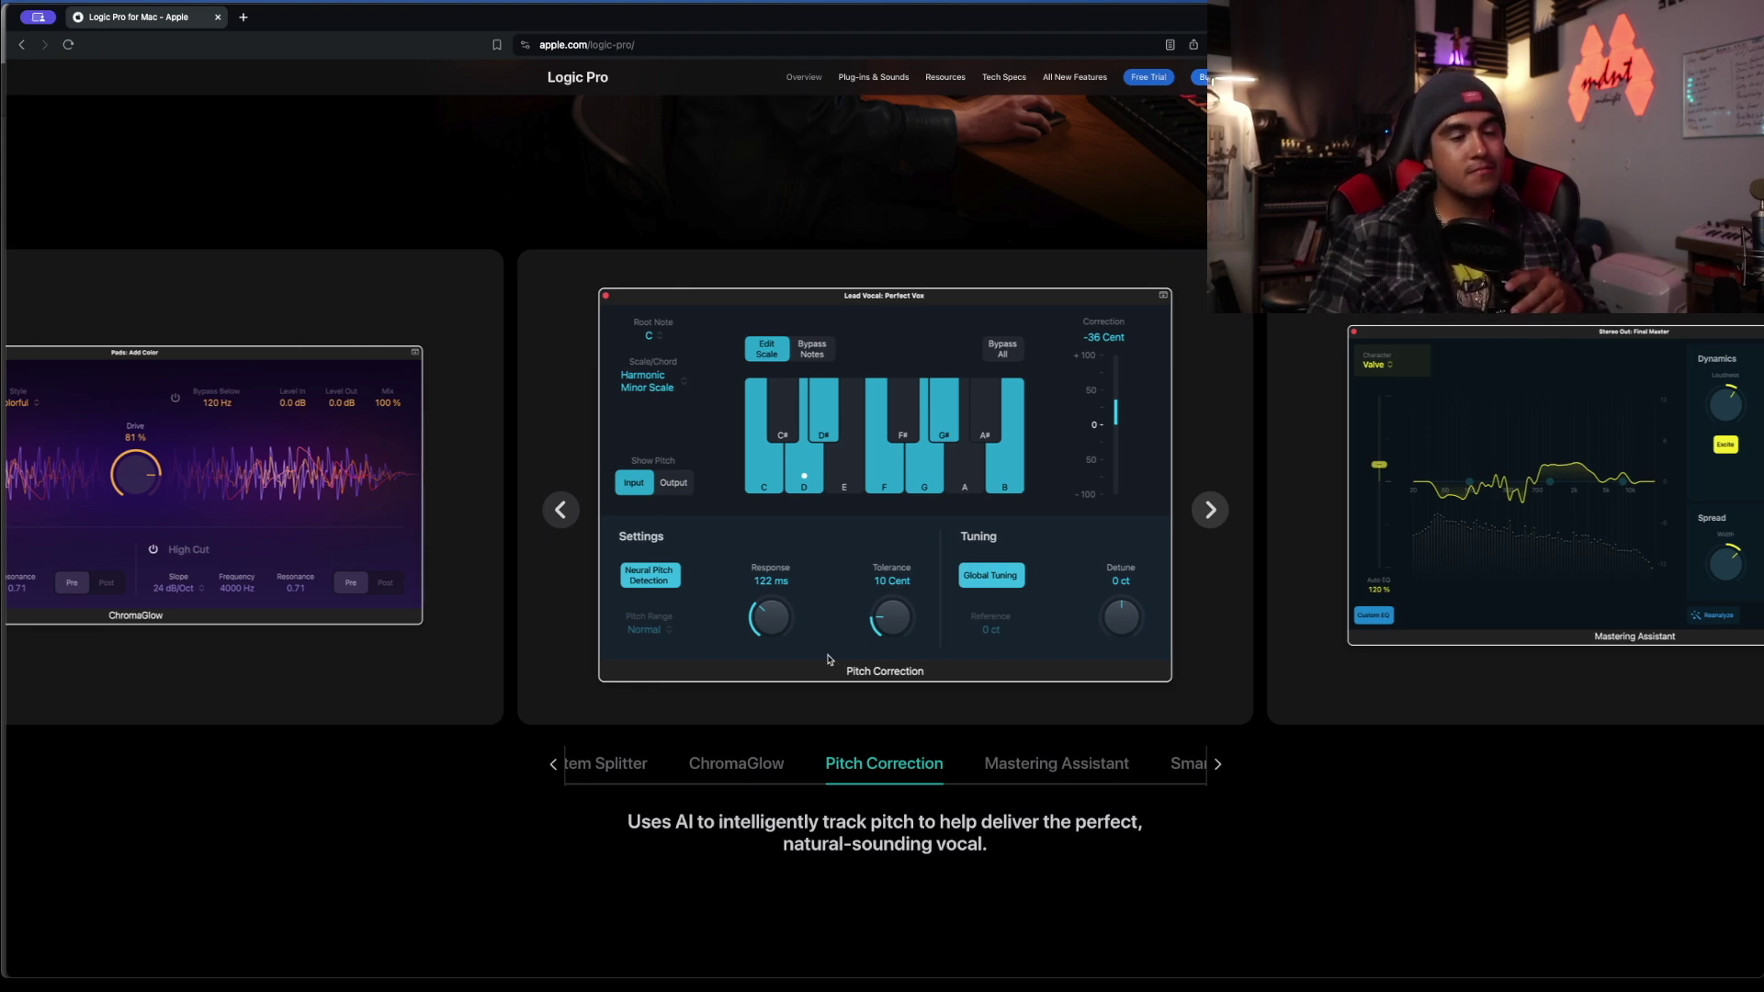
pyautogui.click(1210, 509)
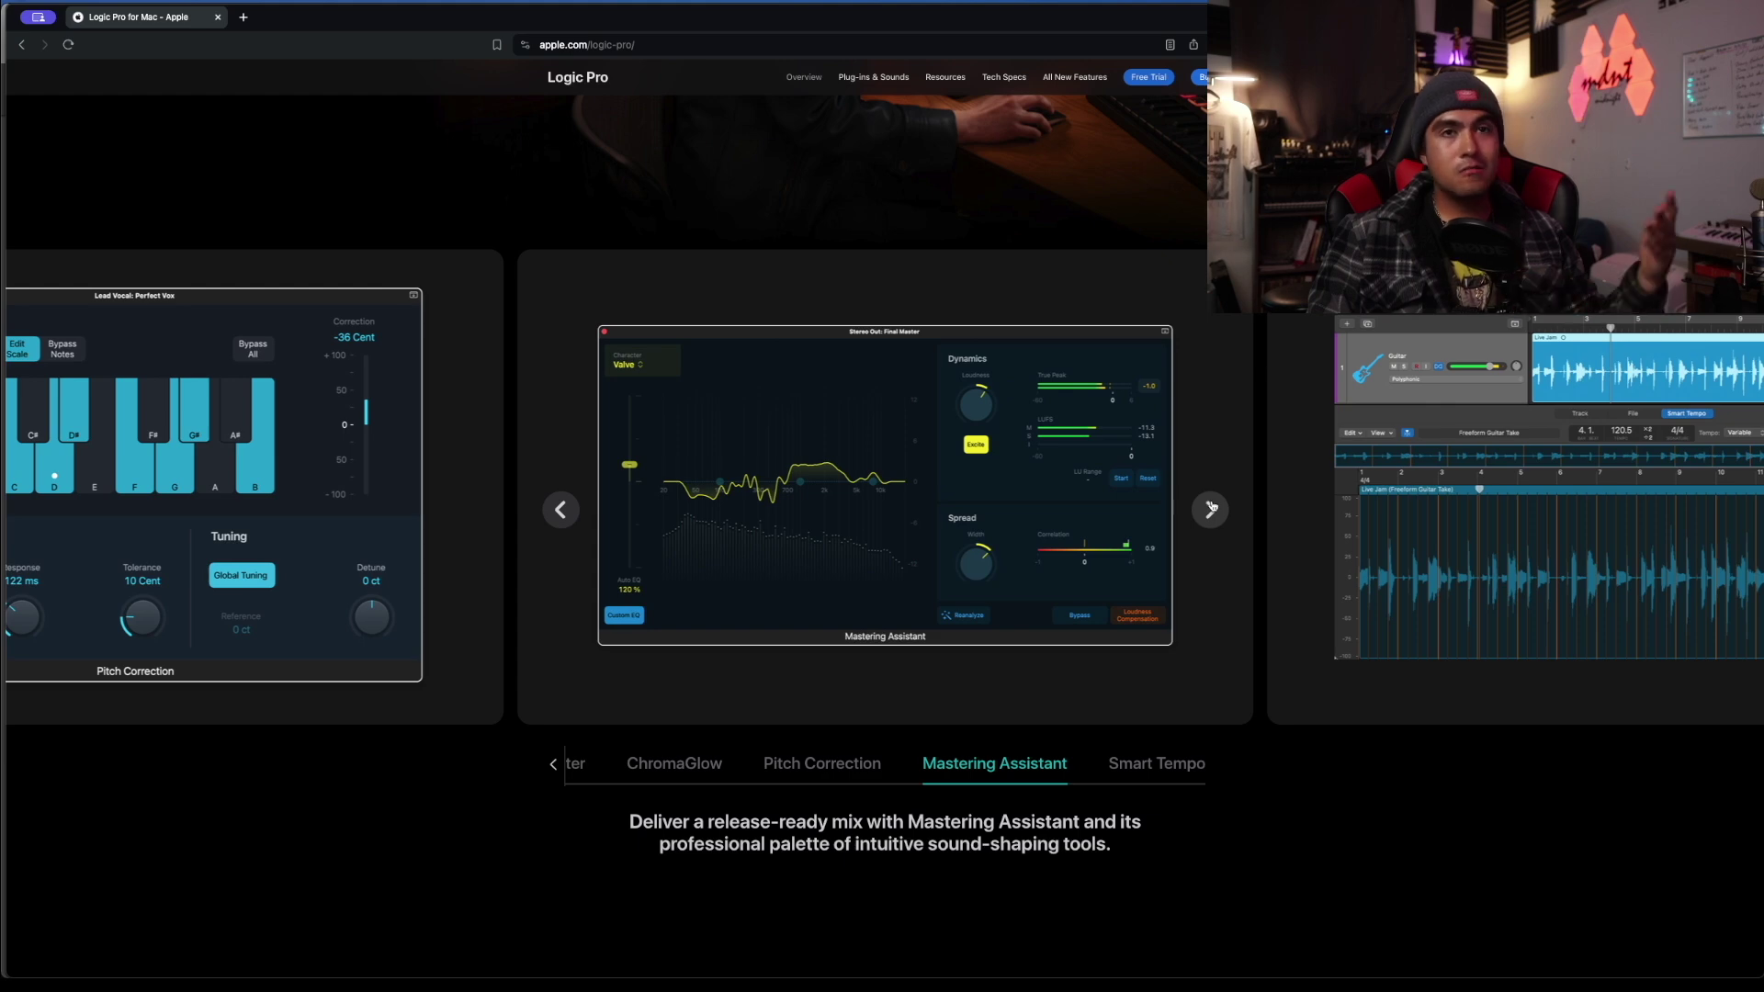
pyautogui.click(1208, 509)
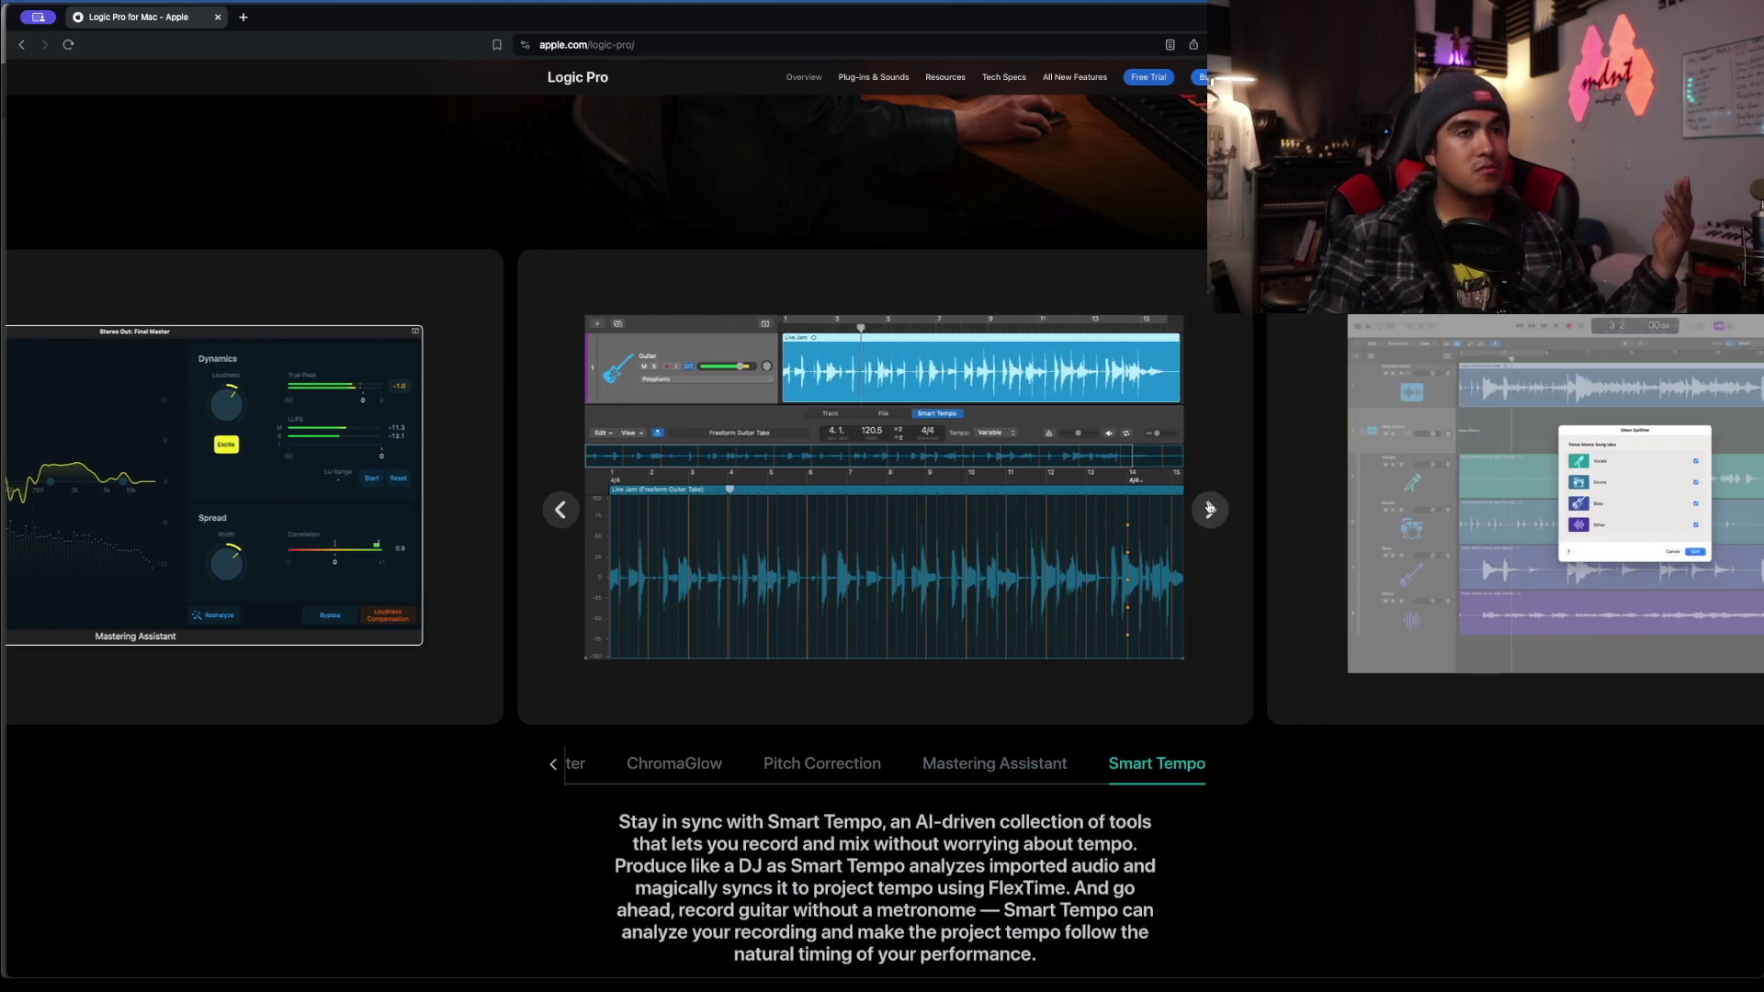
pyautogui.click(1209, 509)
pyautogui.scroll(-15, 339, 291)
pyautogui.scroll(-5, 1016, 723)
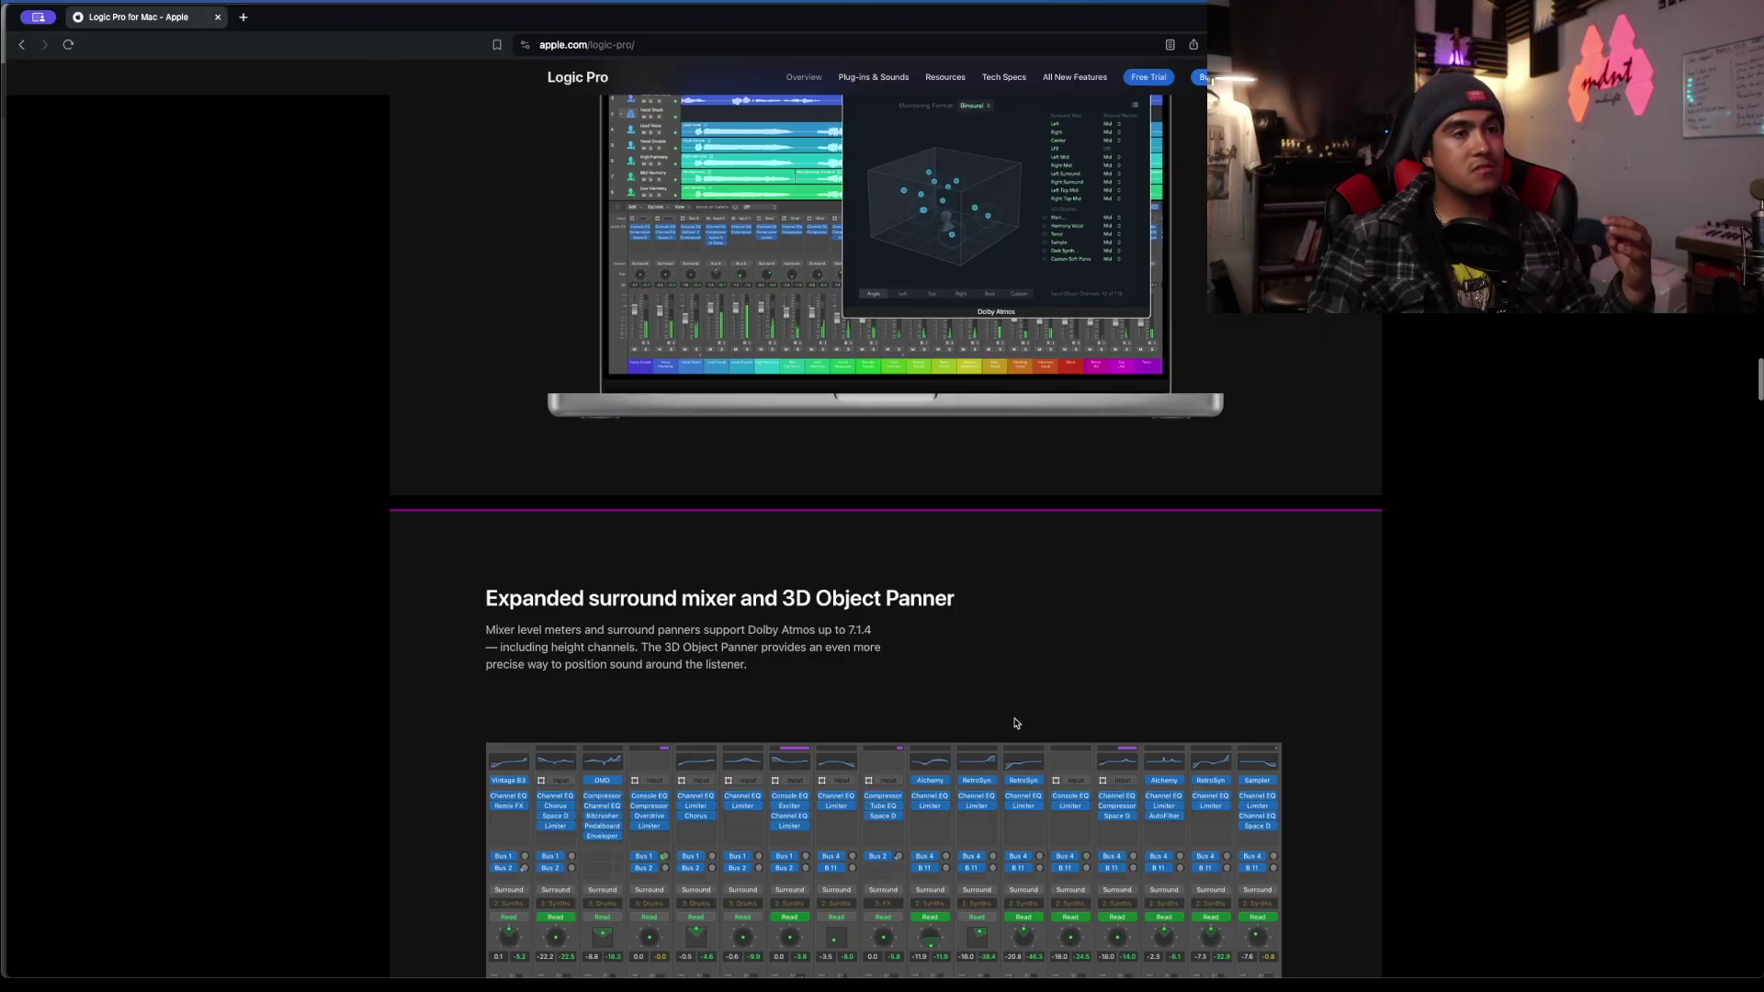
pyautogui.scroll(-1, 1016, 723)
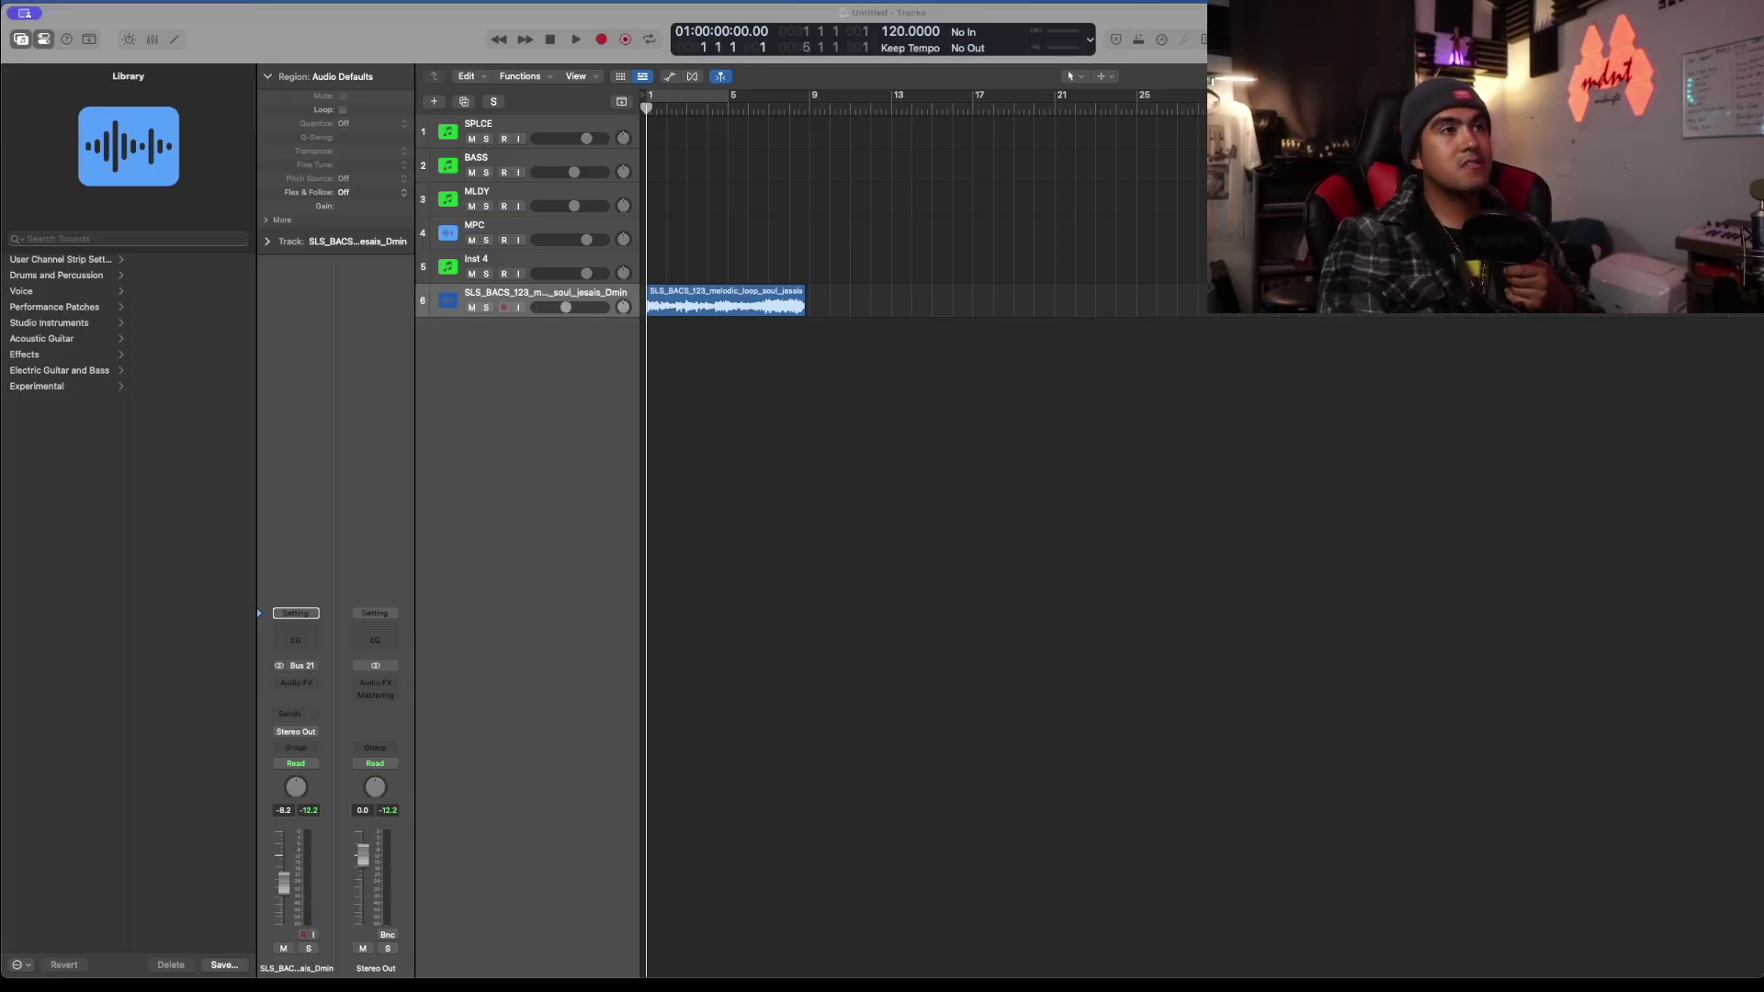
# Run Stem Splitter on the melodic loop region on track 6 with Vocals, Drums, Bass and Other enabled
pyautogui.click(720, 292)
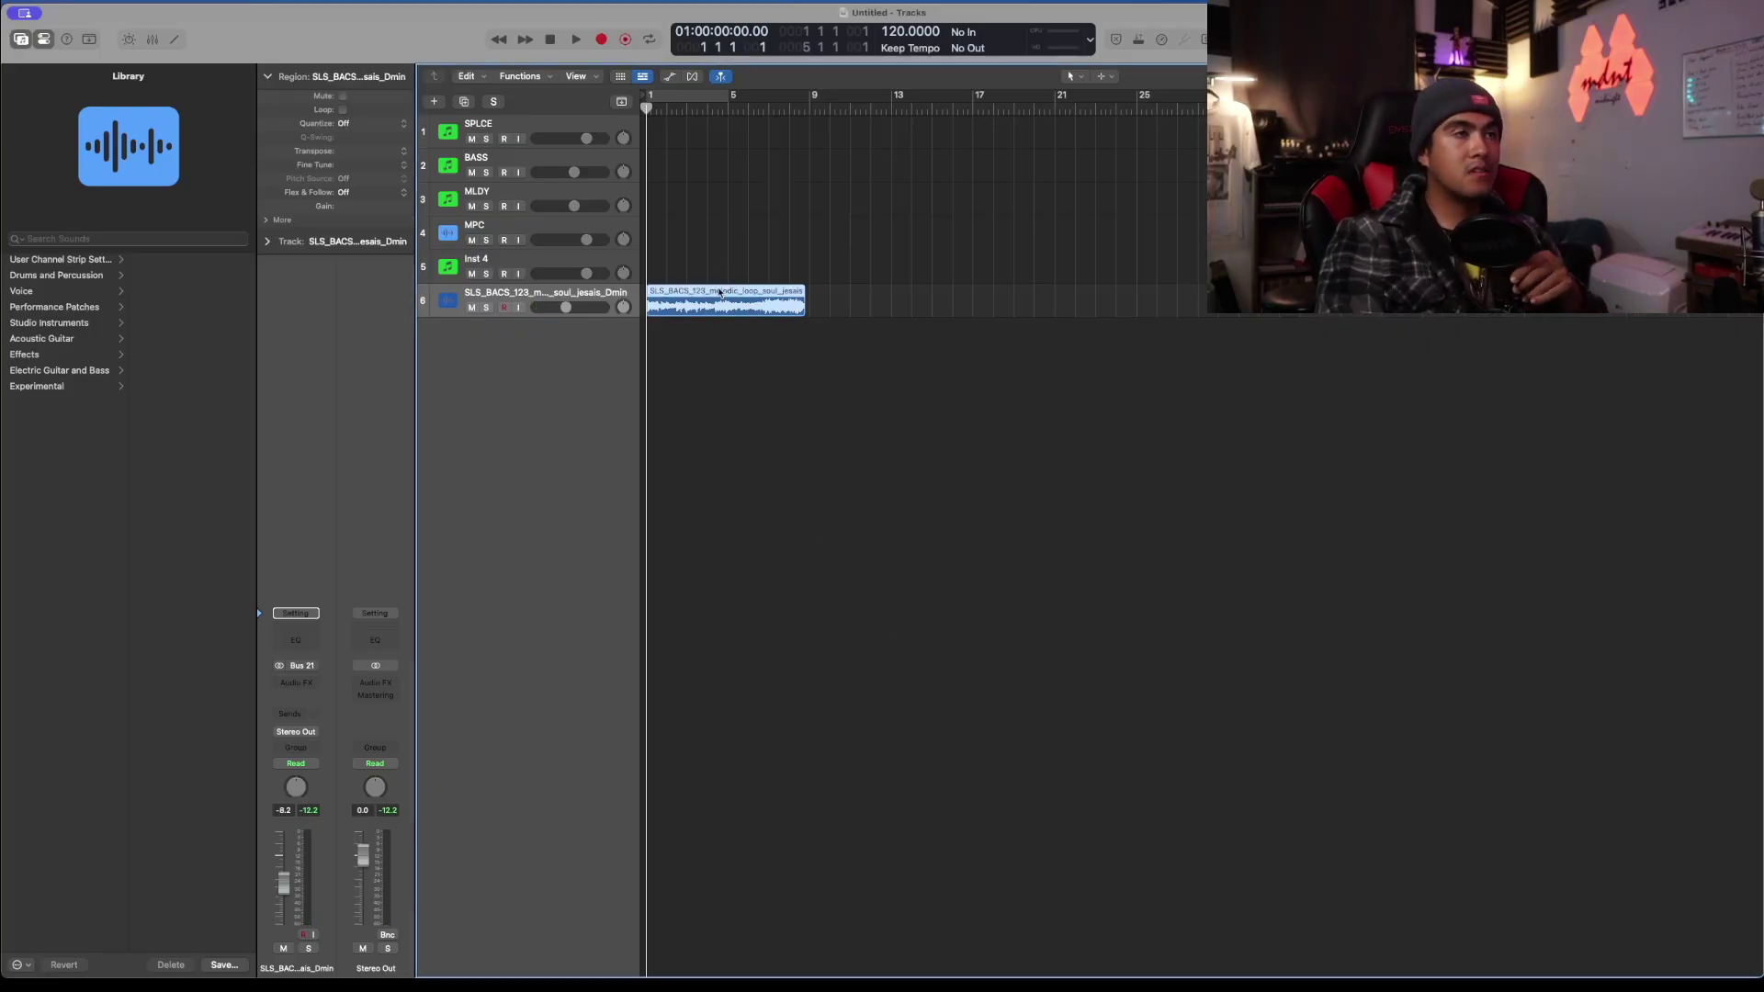
pyautogui.rightClick(720, 292)
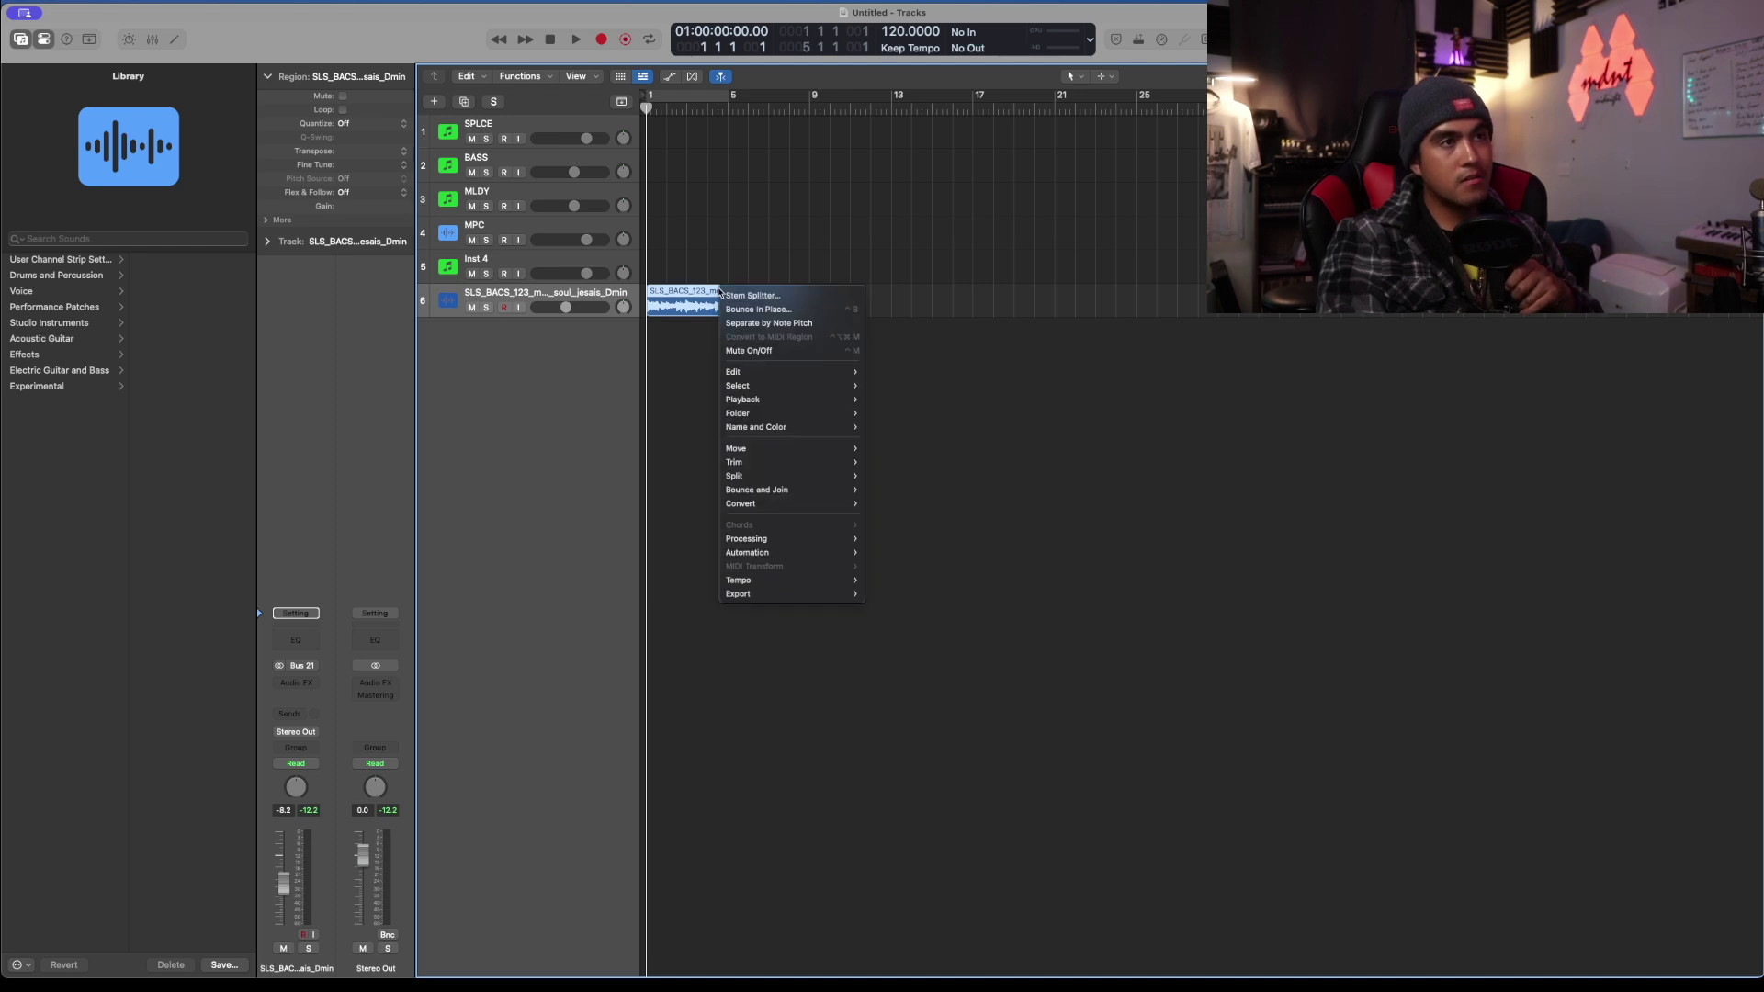
pyautogui.moveTo(808, 539)
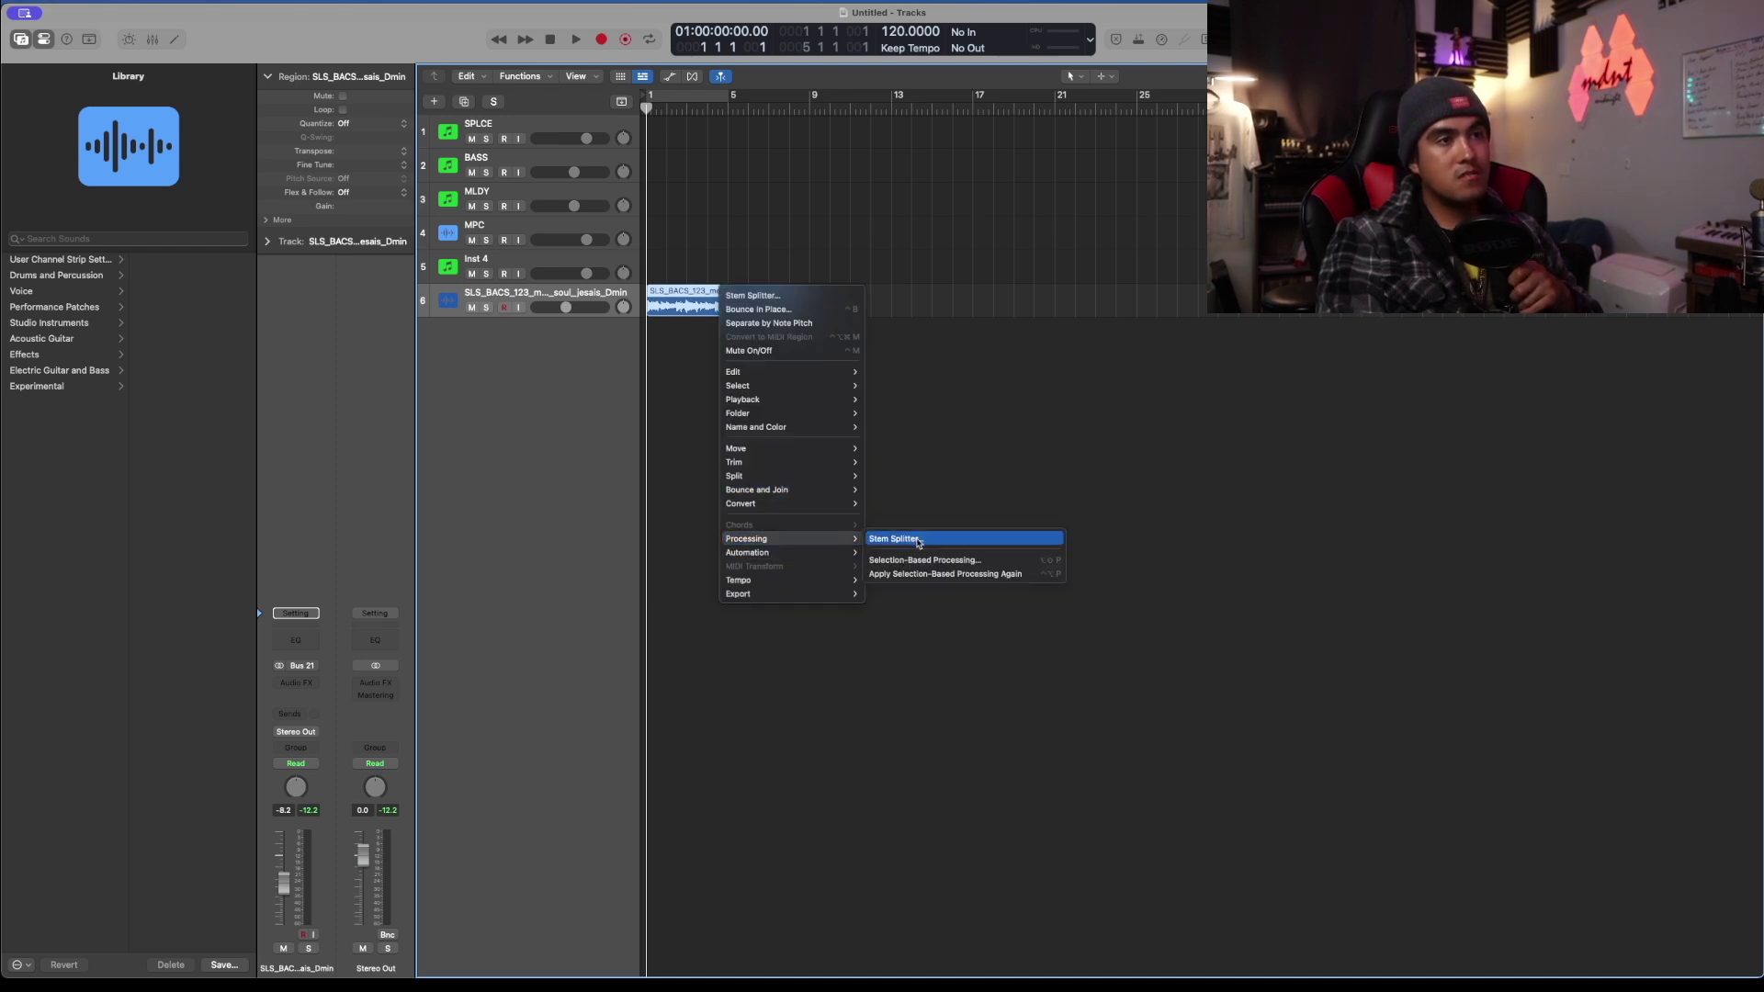
pyautogui.click(917, 540)
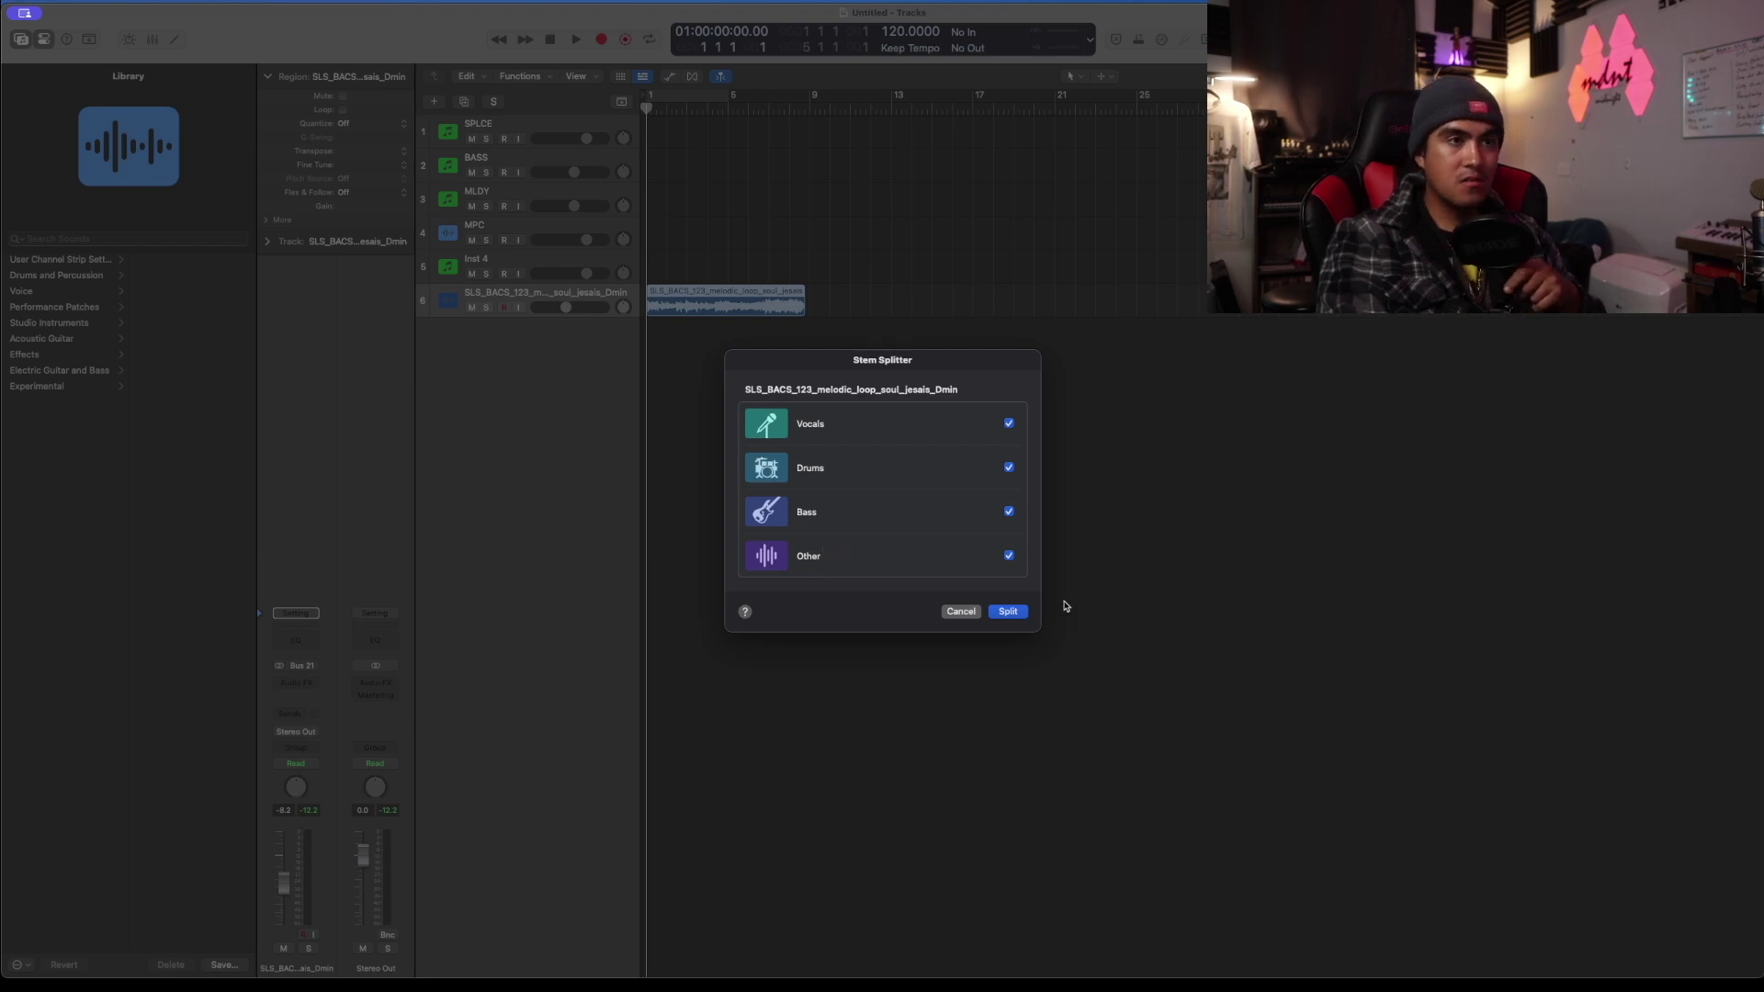
pyautogui.click(1008, 611)
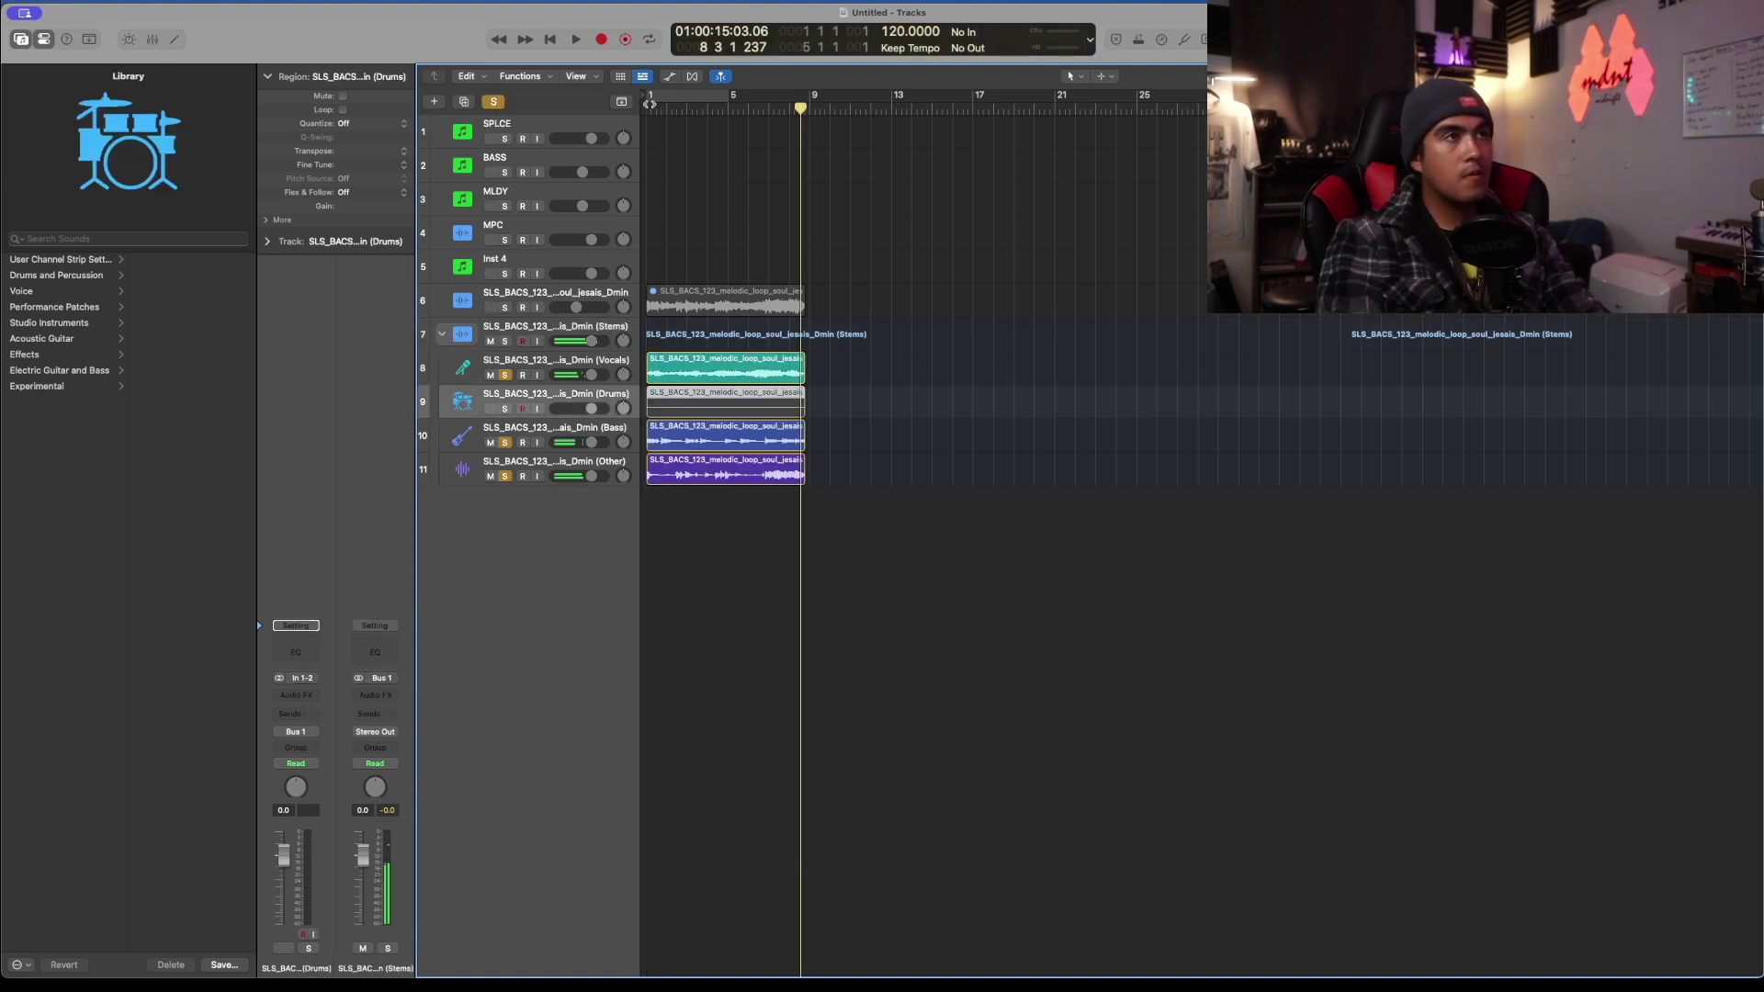
# Play the split stems from the start of the project and mute the Bass and Other stem tracks
pyautogui.click(650, 104)
pyautogui.press('space')
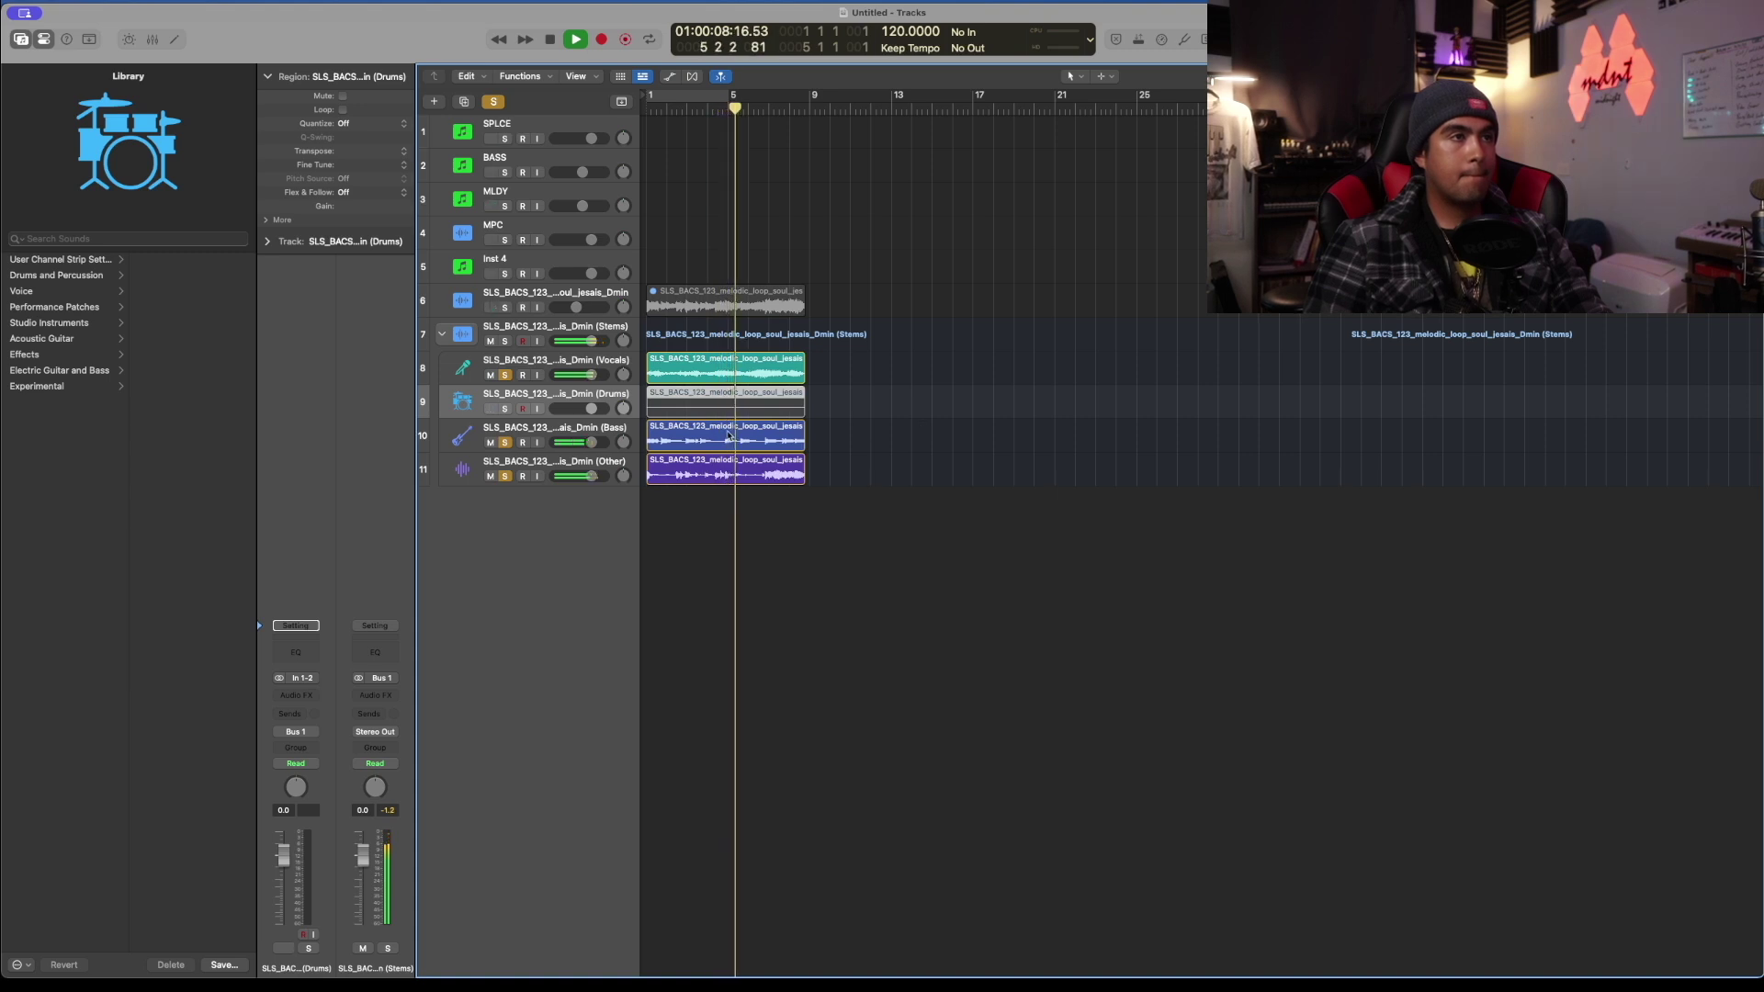
pyautogui.click(490, 443)
pyautogui.click(490, 476)
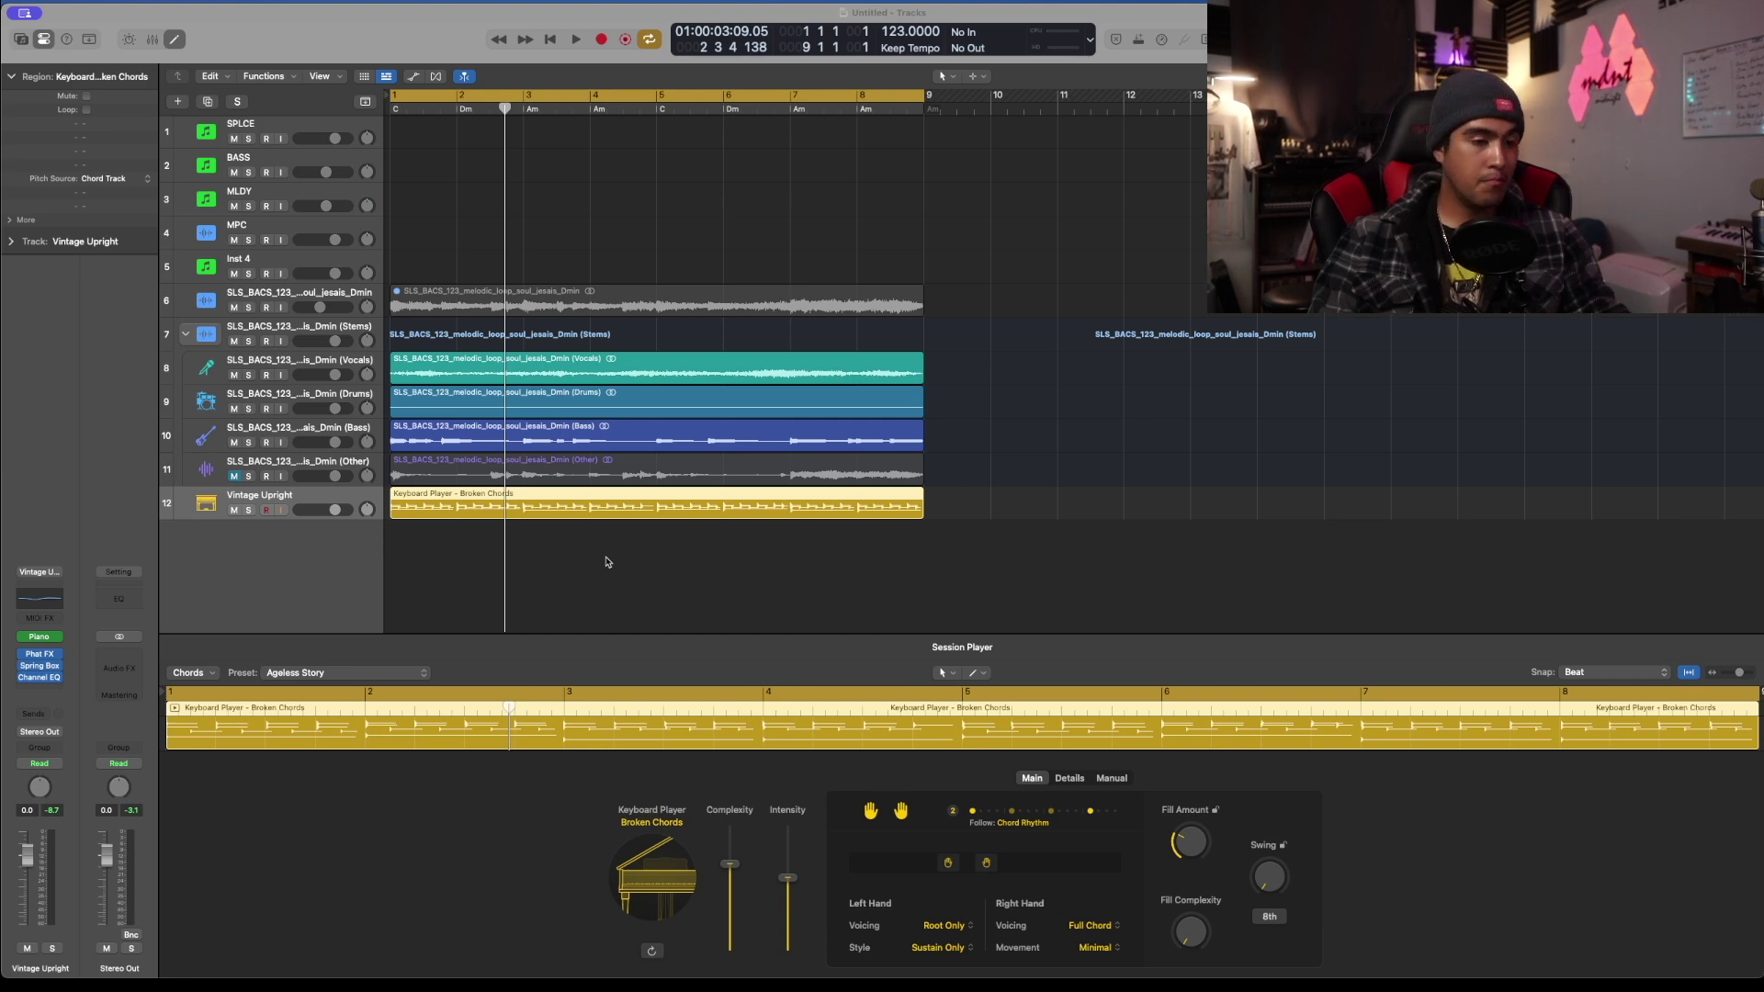
# Play the stems with the keyboard part from bar 1, and audition the Vintage Upright track soloed
pyautogui.click(386, 110)
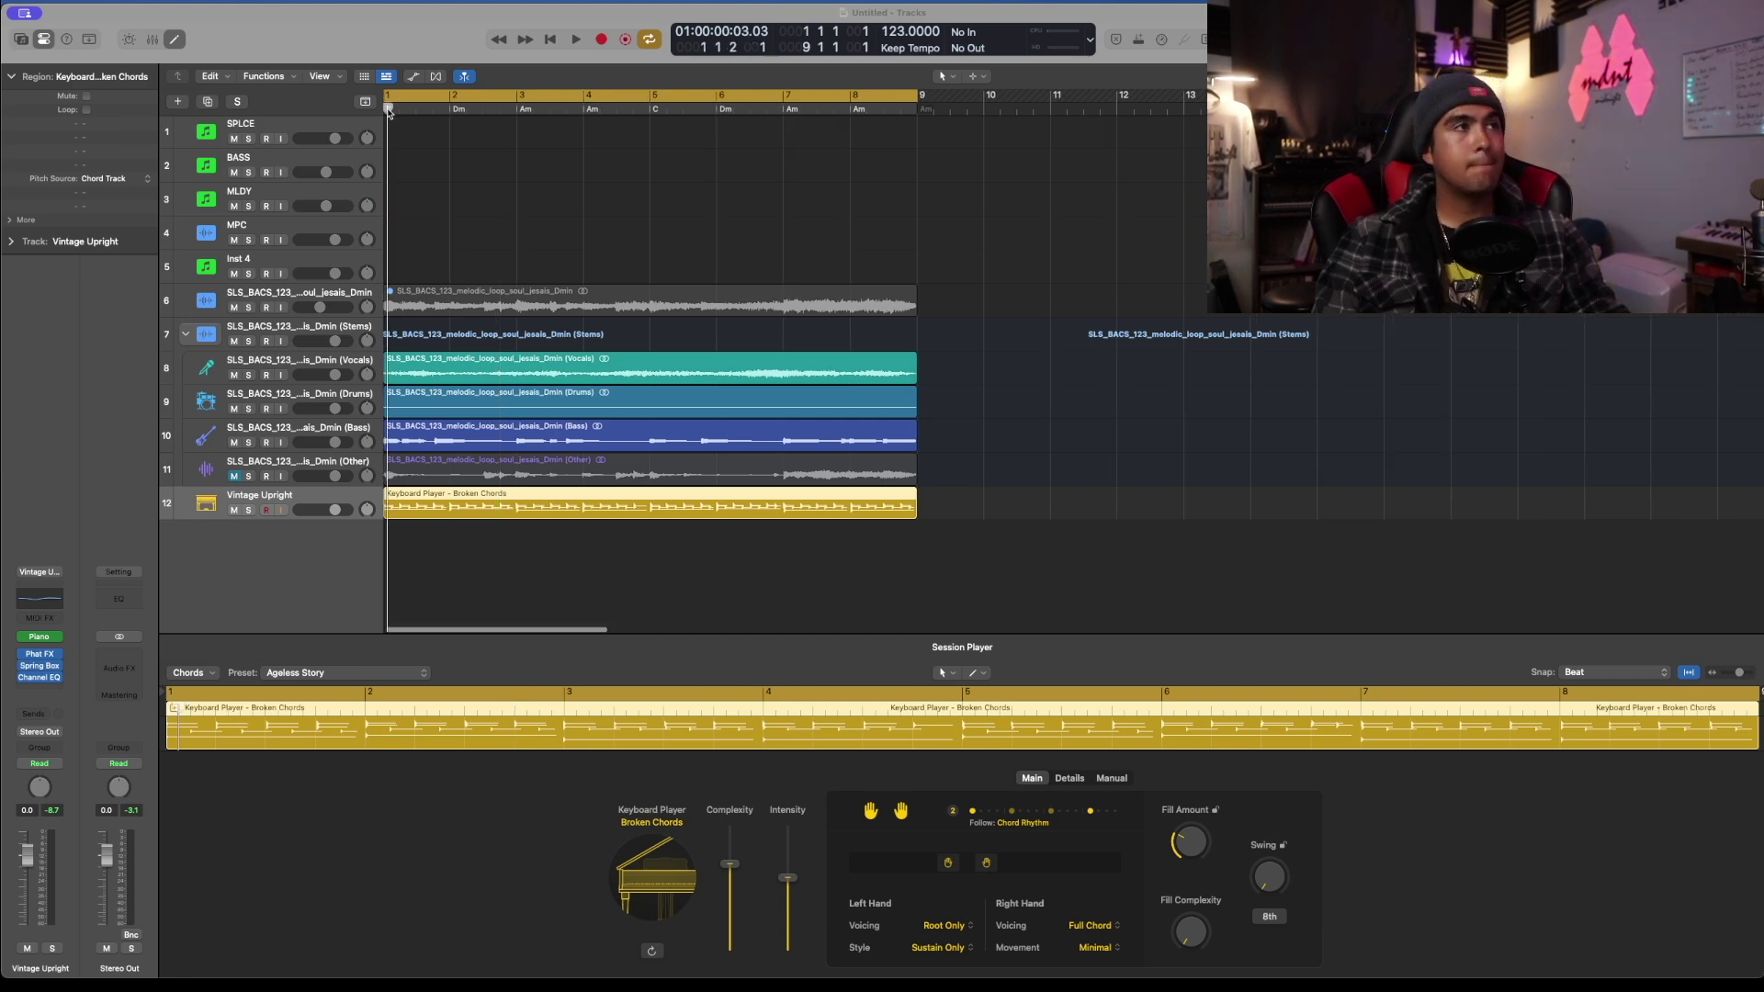
pyautogui.press('space')
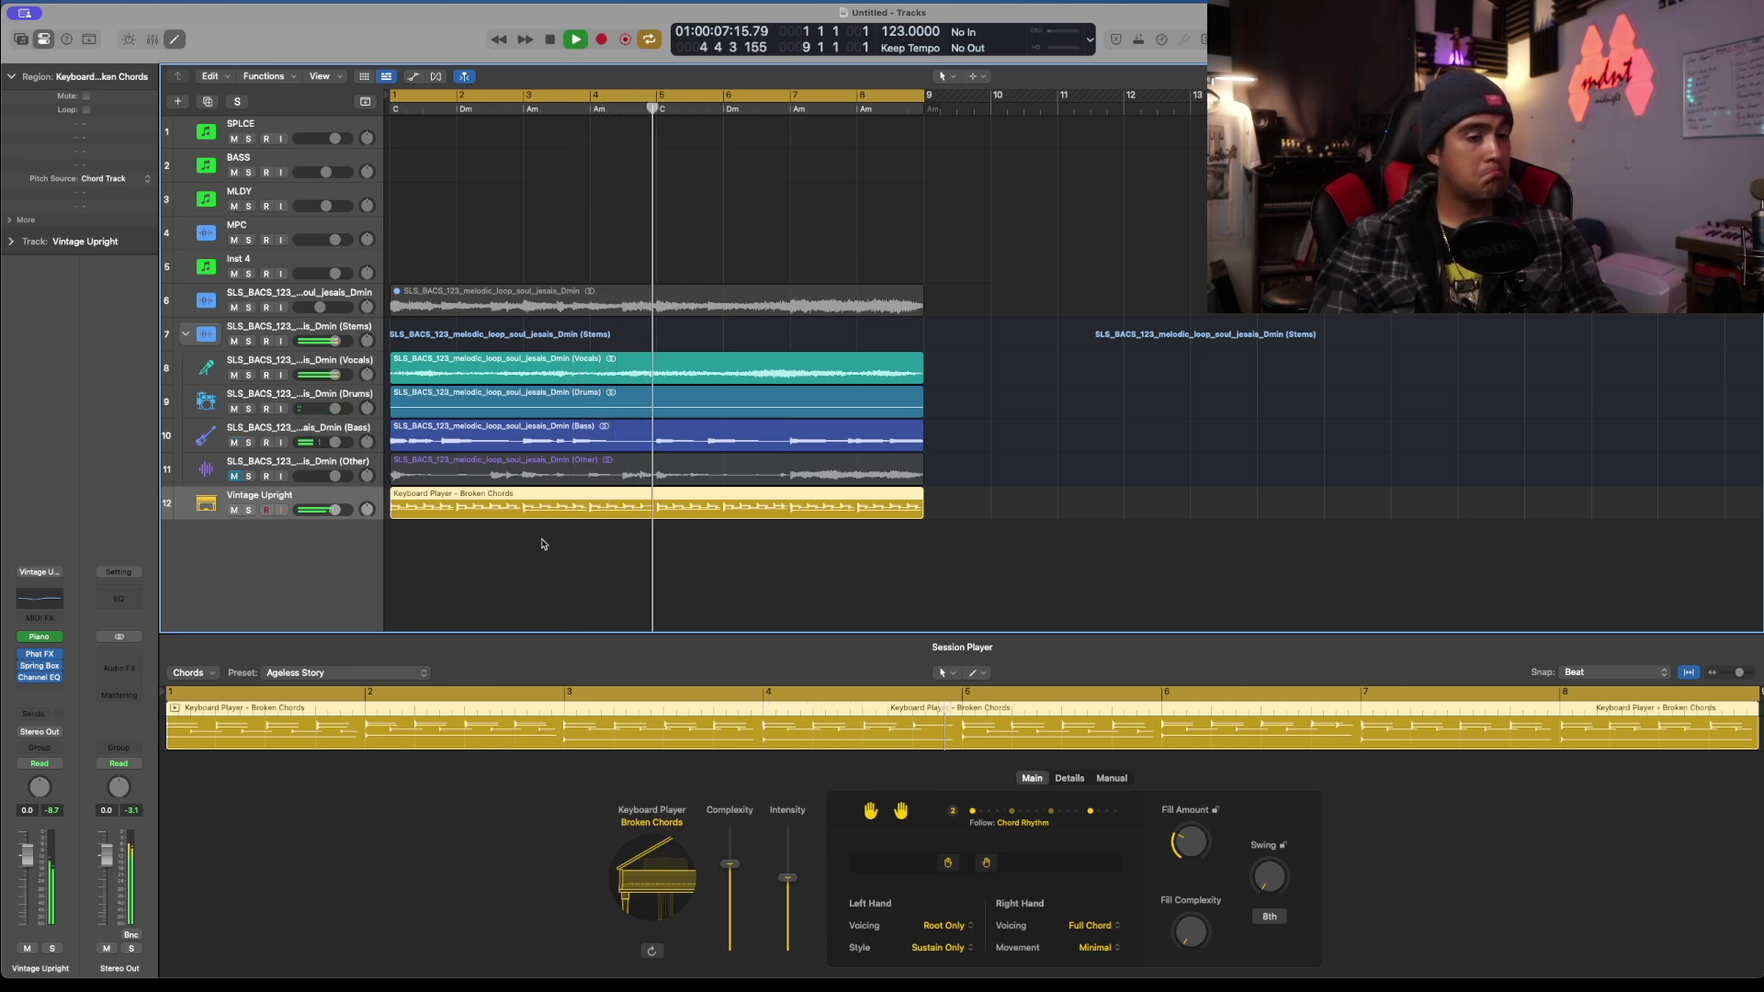
pyautogui.press('space')
pyautogui.click(248, 510)
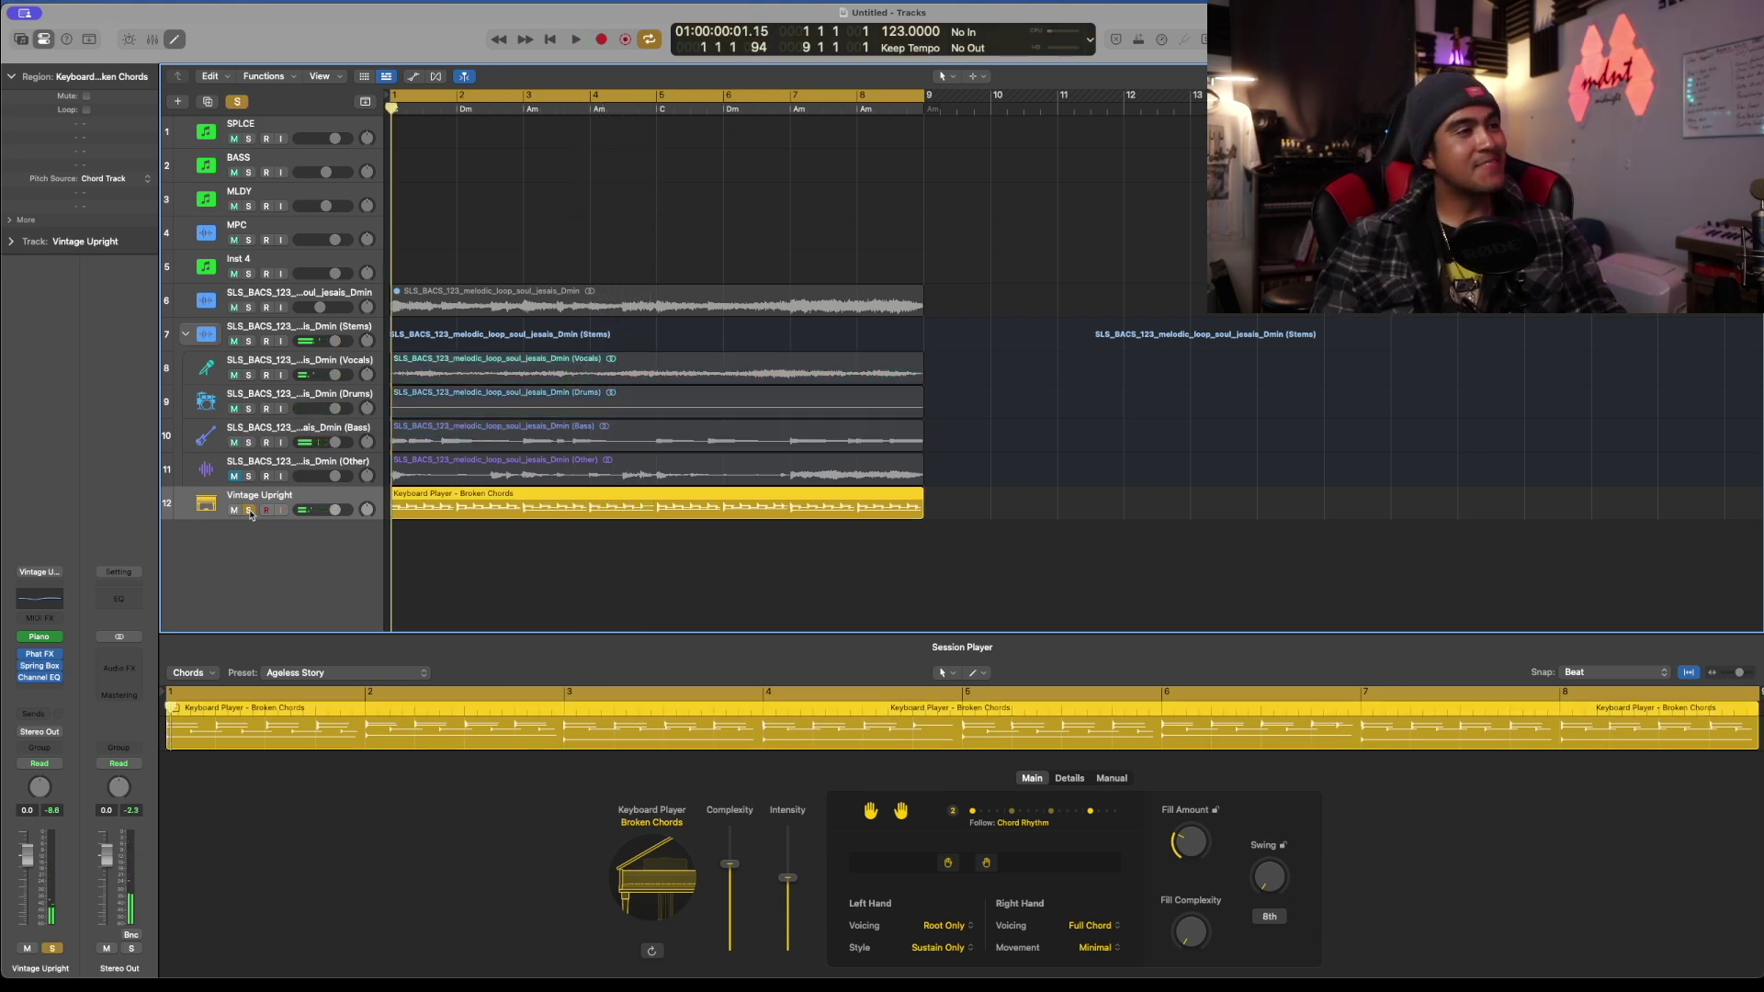
pyautogui.press('space')
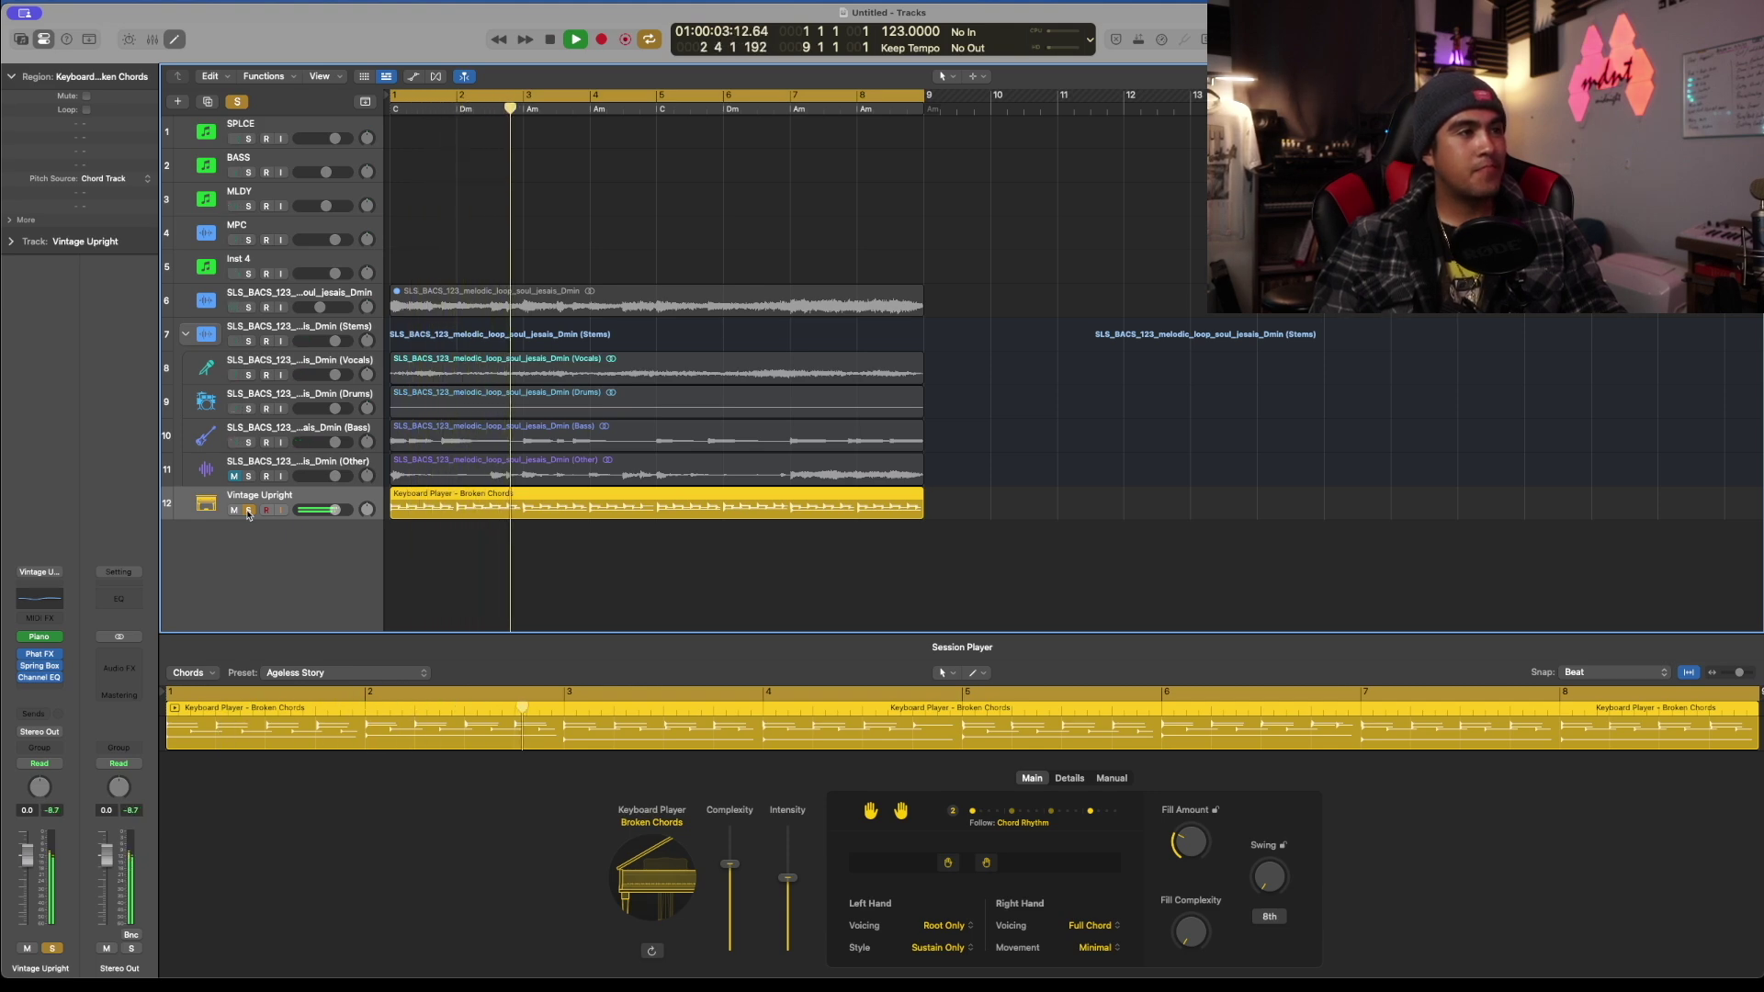
pyautogui.press('space')
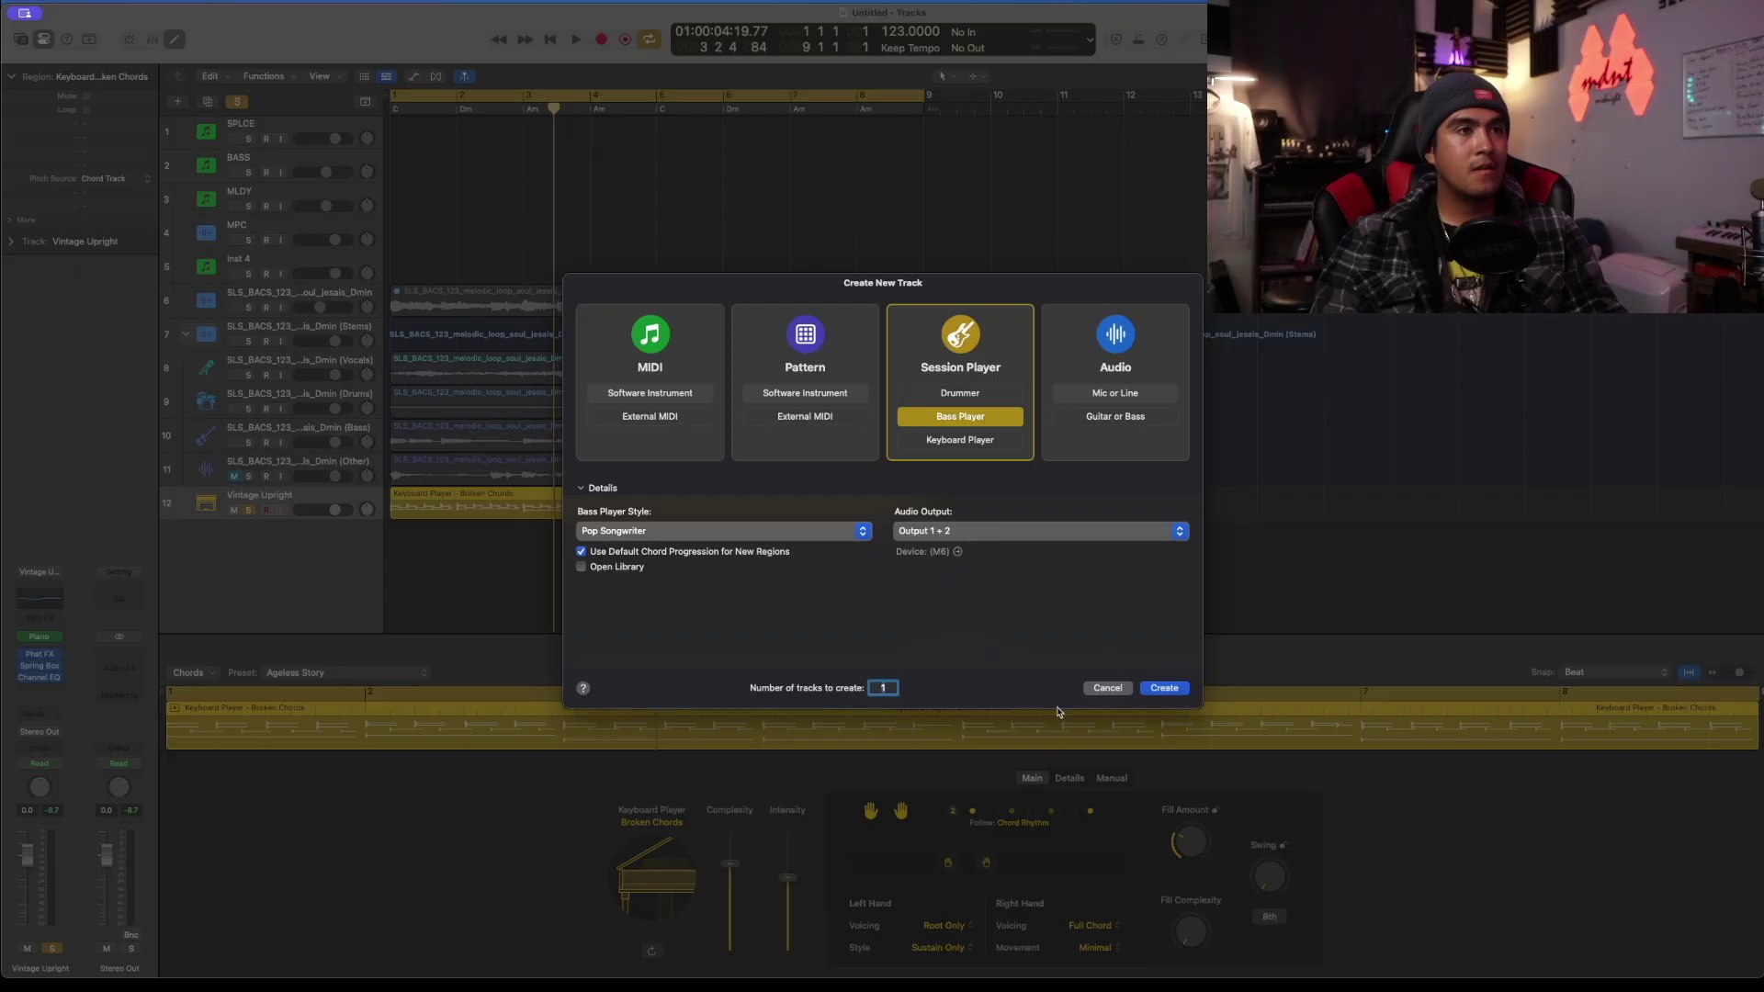
# Create a Bass Player session track using the Modern R&B style
pyautogui.click(863, 530)
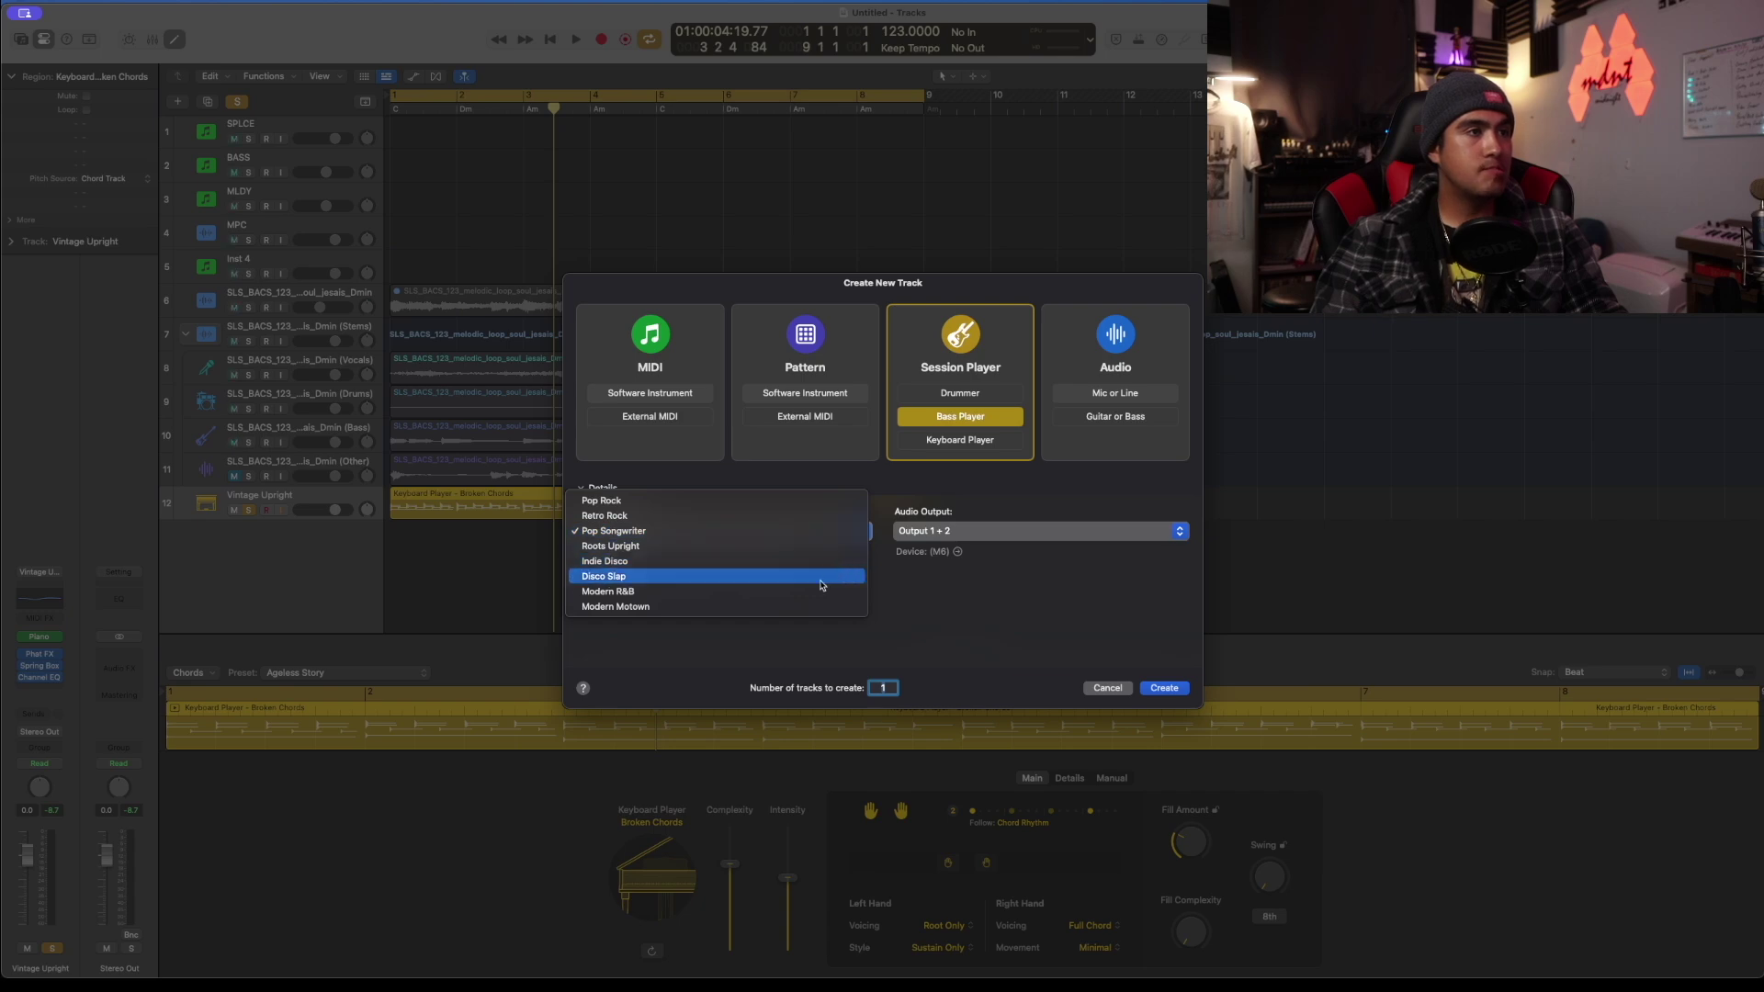
pyautogui.click(820, 593)
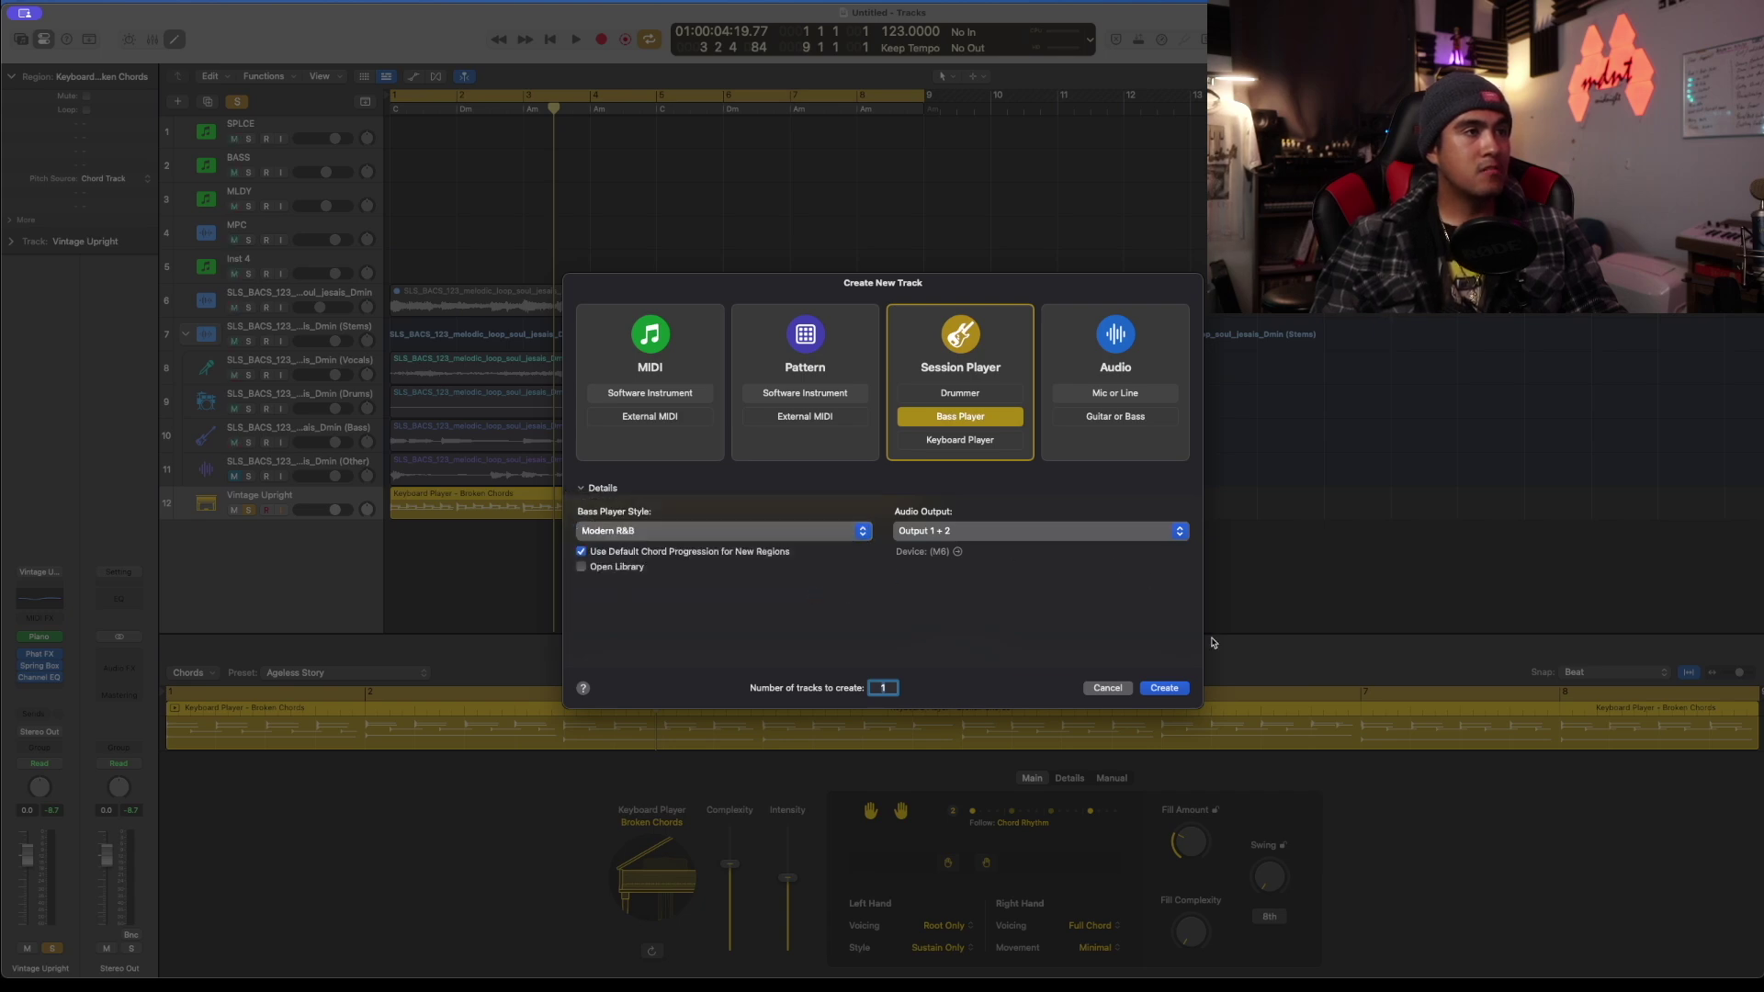
pyautogui.click(1164, 688)
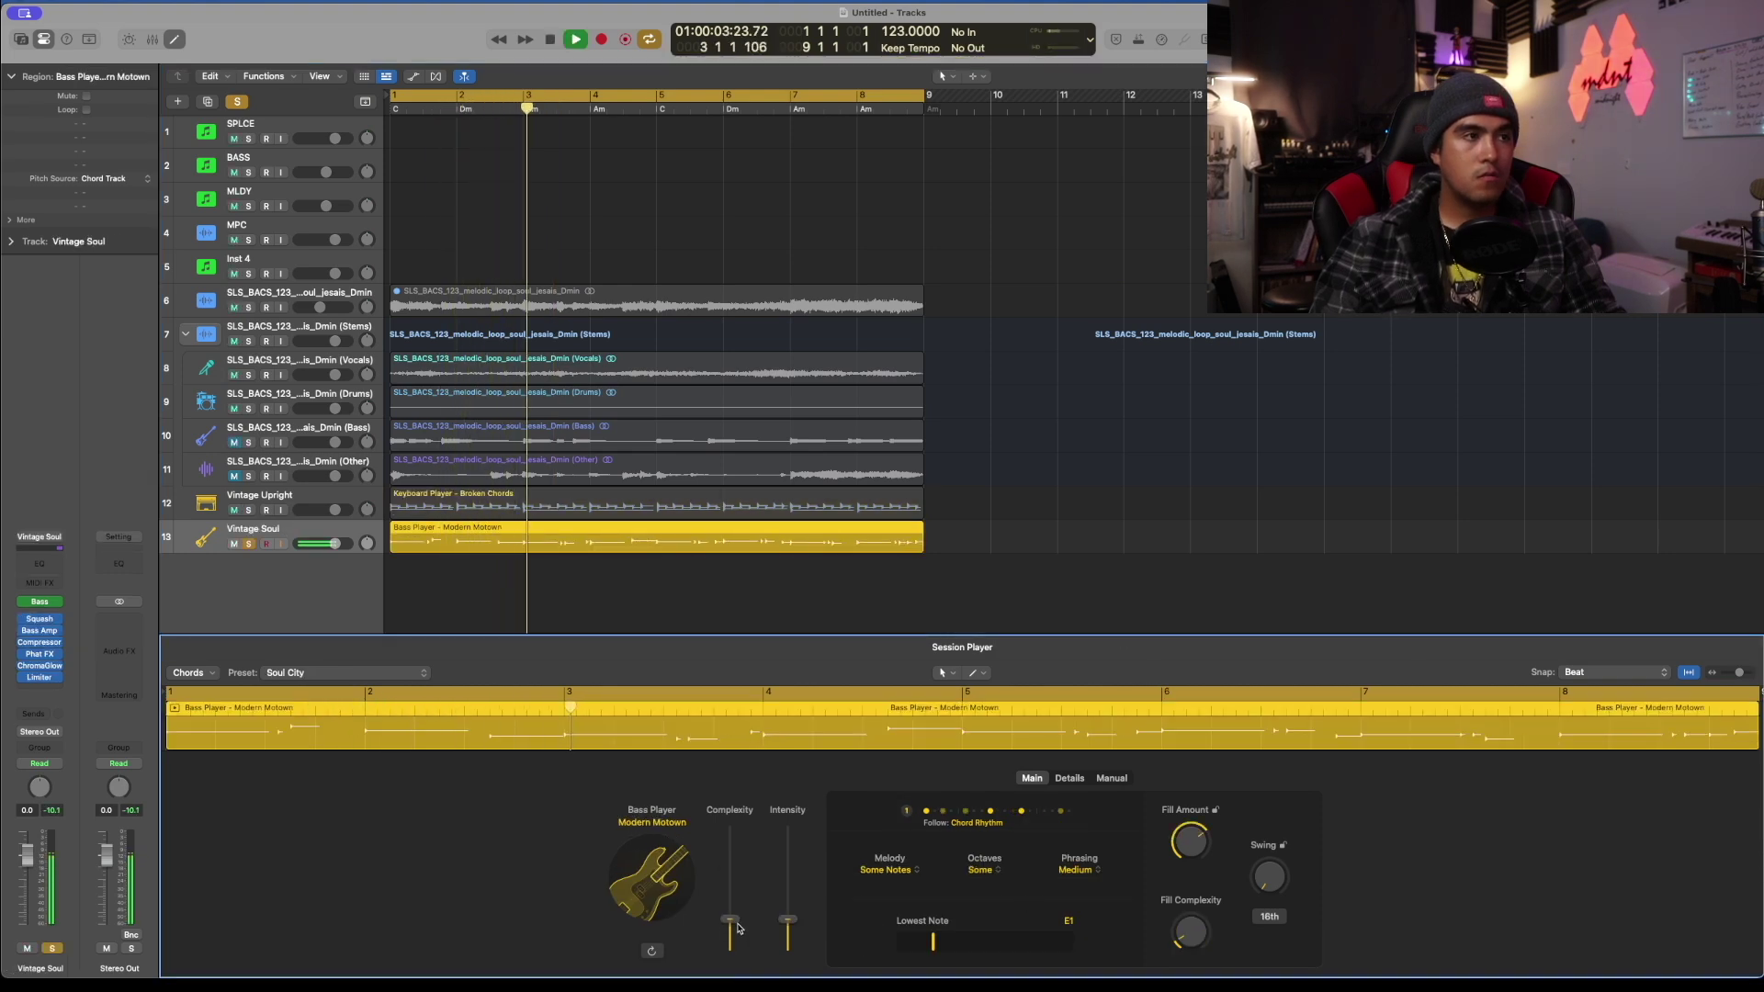
# Take the Vintage Soul bass track out of solo and play it together with the keyboard and unmuted stems
pyautogui.press('space')
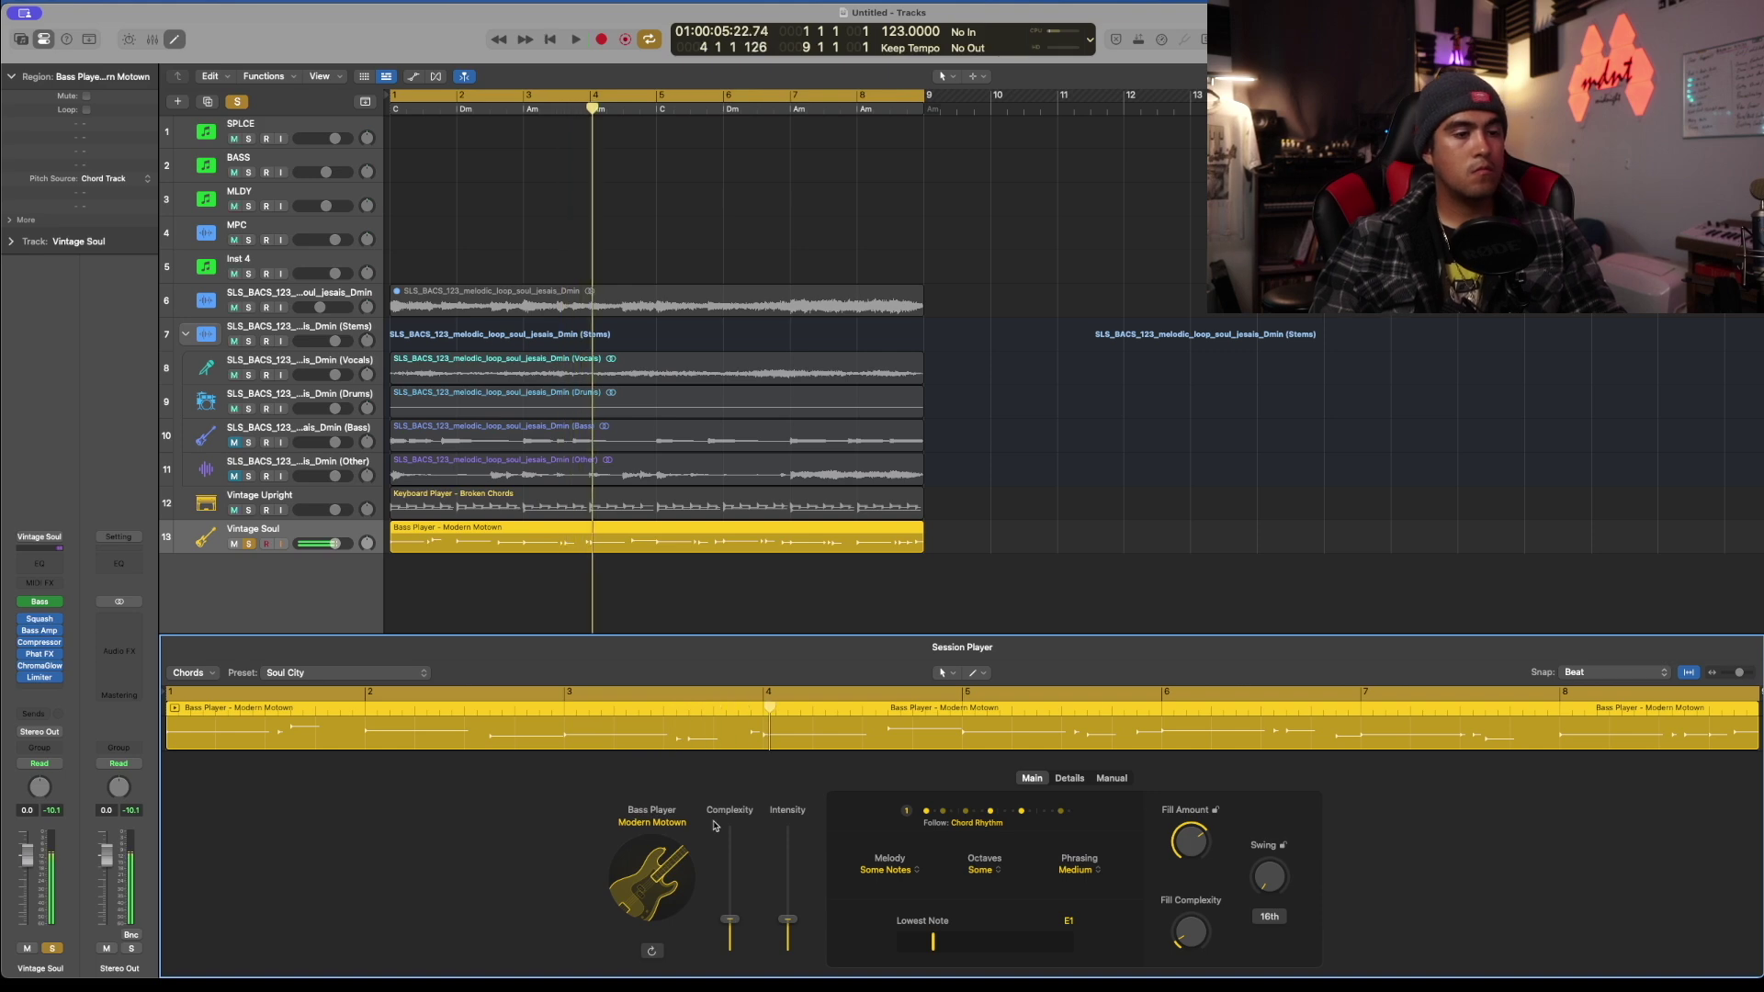
pyautogui.click(248, 544)
pyautogui.press('space')
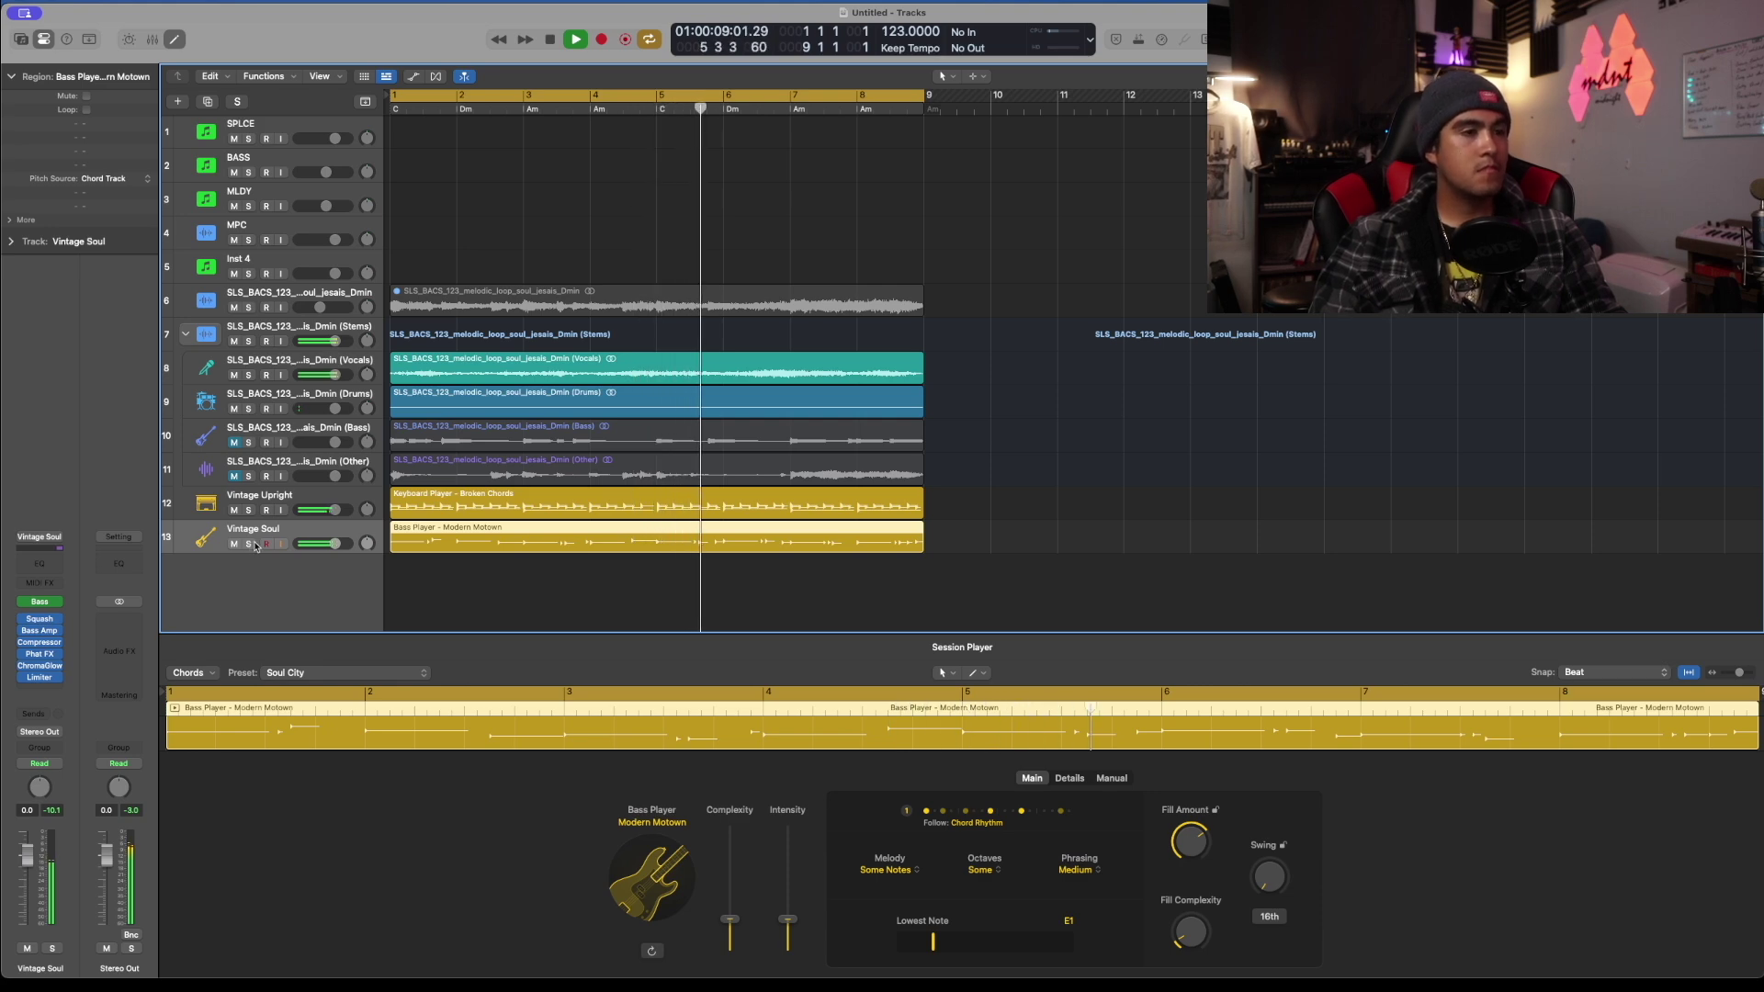
pyautogui.press('space')
# Solo the original Bass stem and listen to it from the start of the project
pyautogui.click(248, 442)
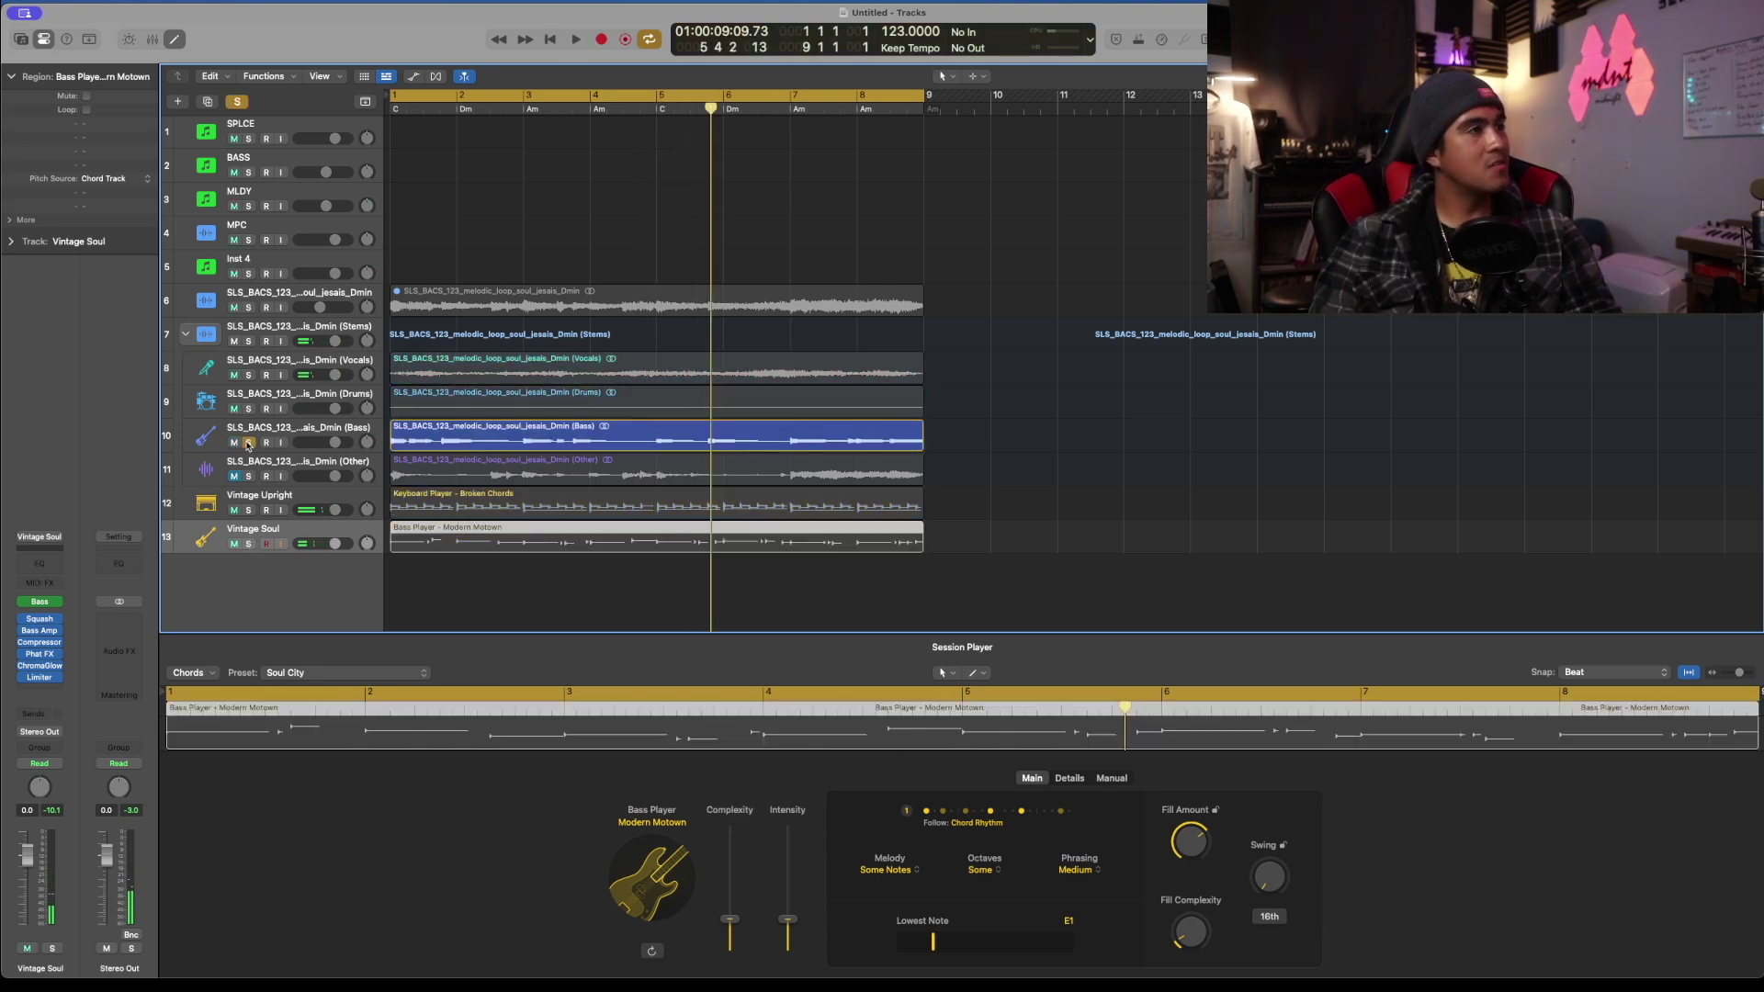
pyautogui.press('Return')
pyautogui.press('space')
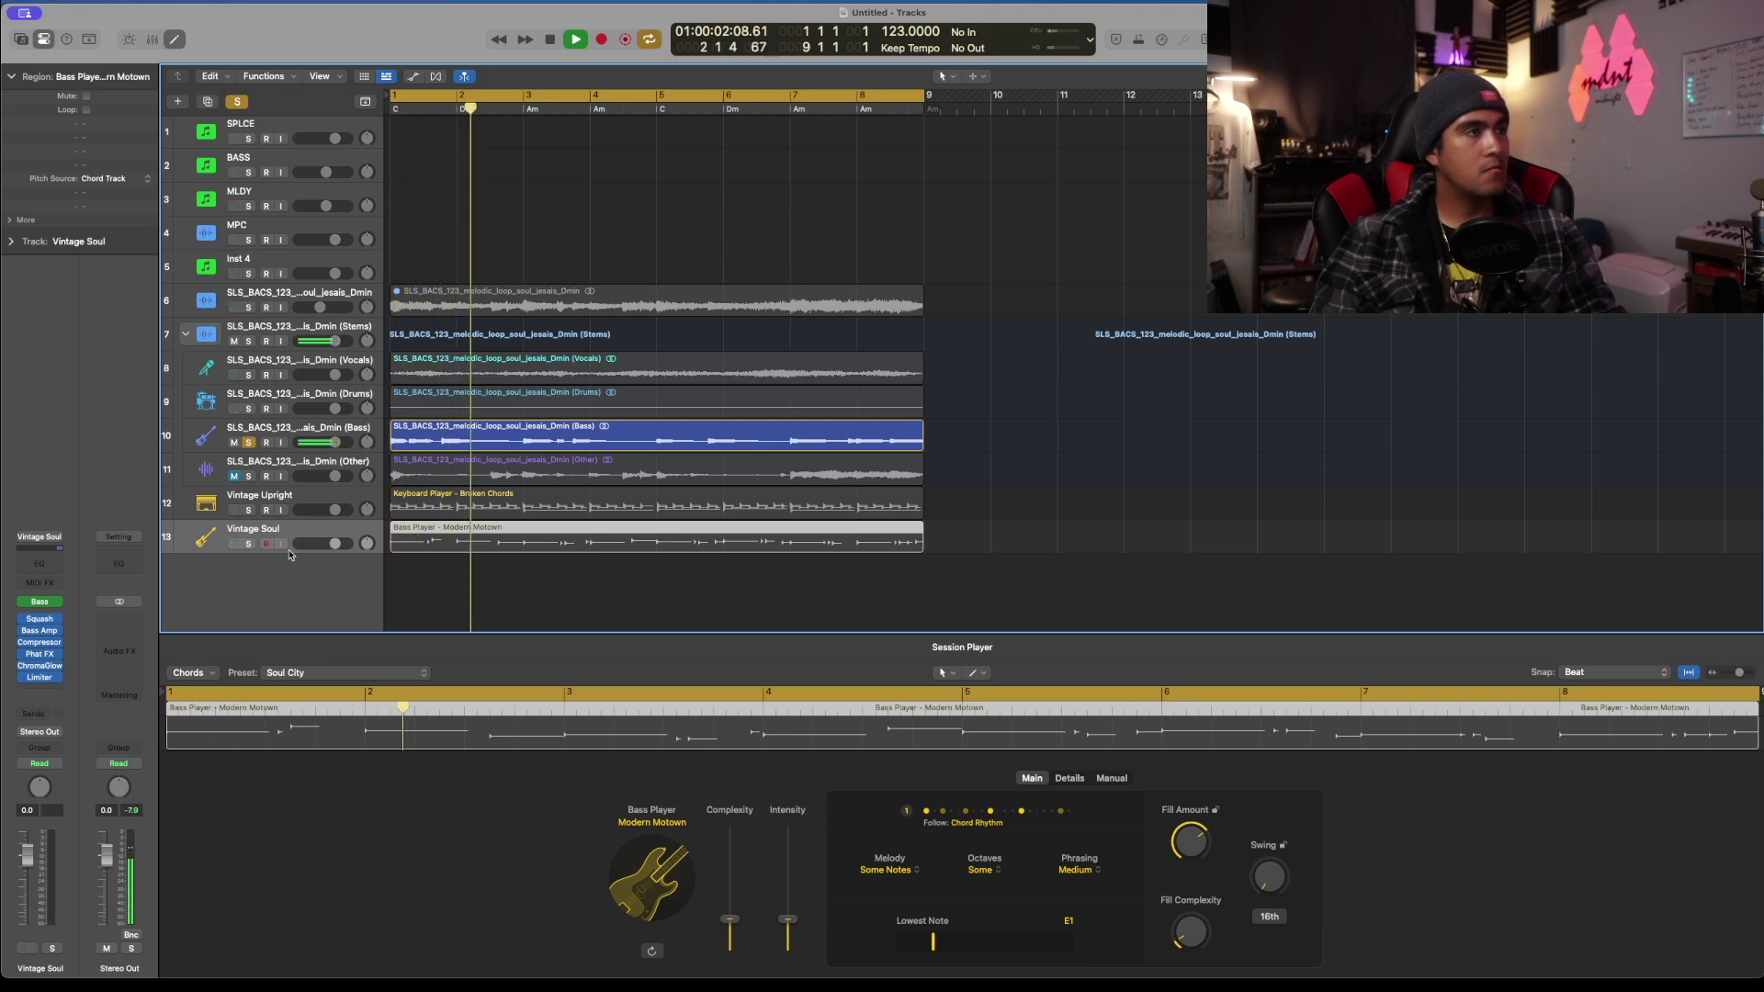
pyautogui.press('space')
# Switch the solo from the Bass stem to the Vintage Soul track and play the generated bass line for comparison
pyautogui.click(250, 444)
pyautogui.click(248, 544)
pyautogui.press('space')
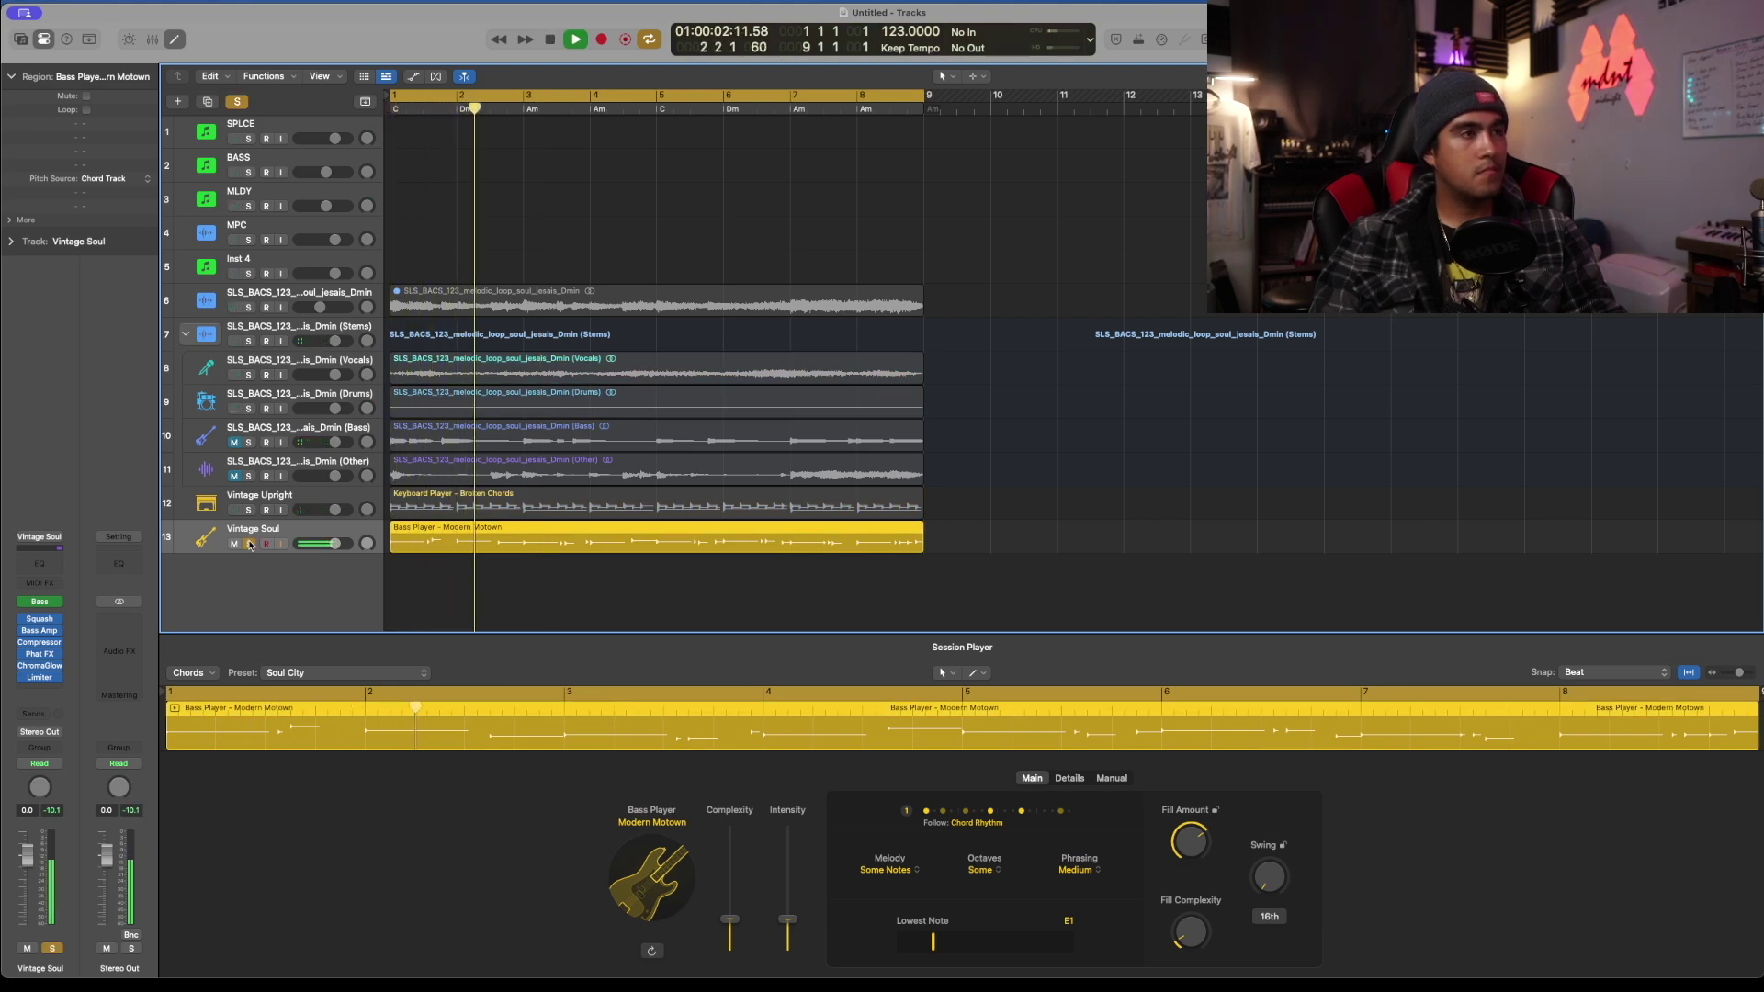
pyautogui.press('space')
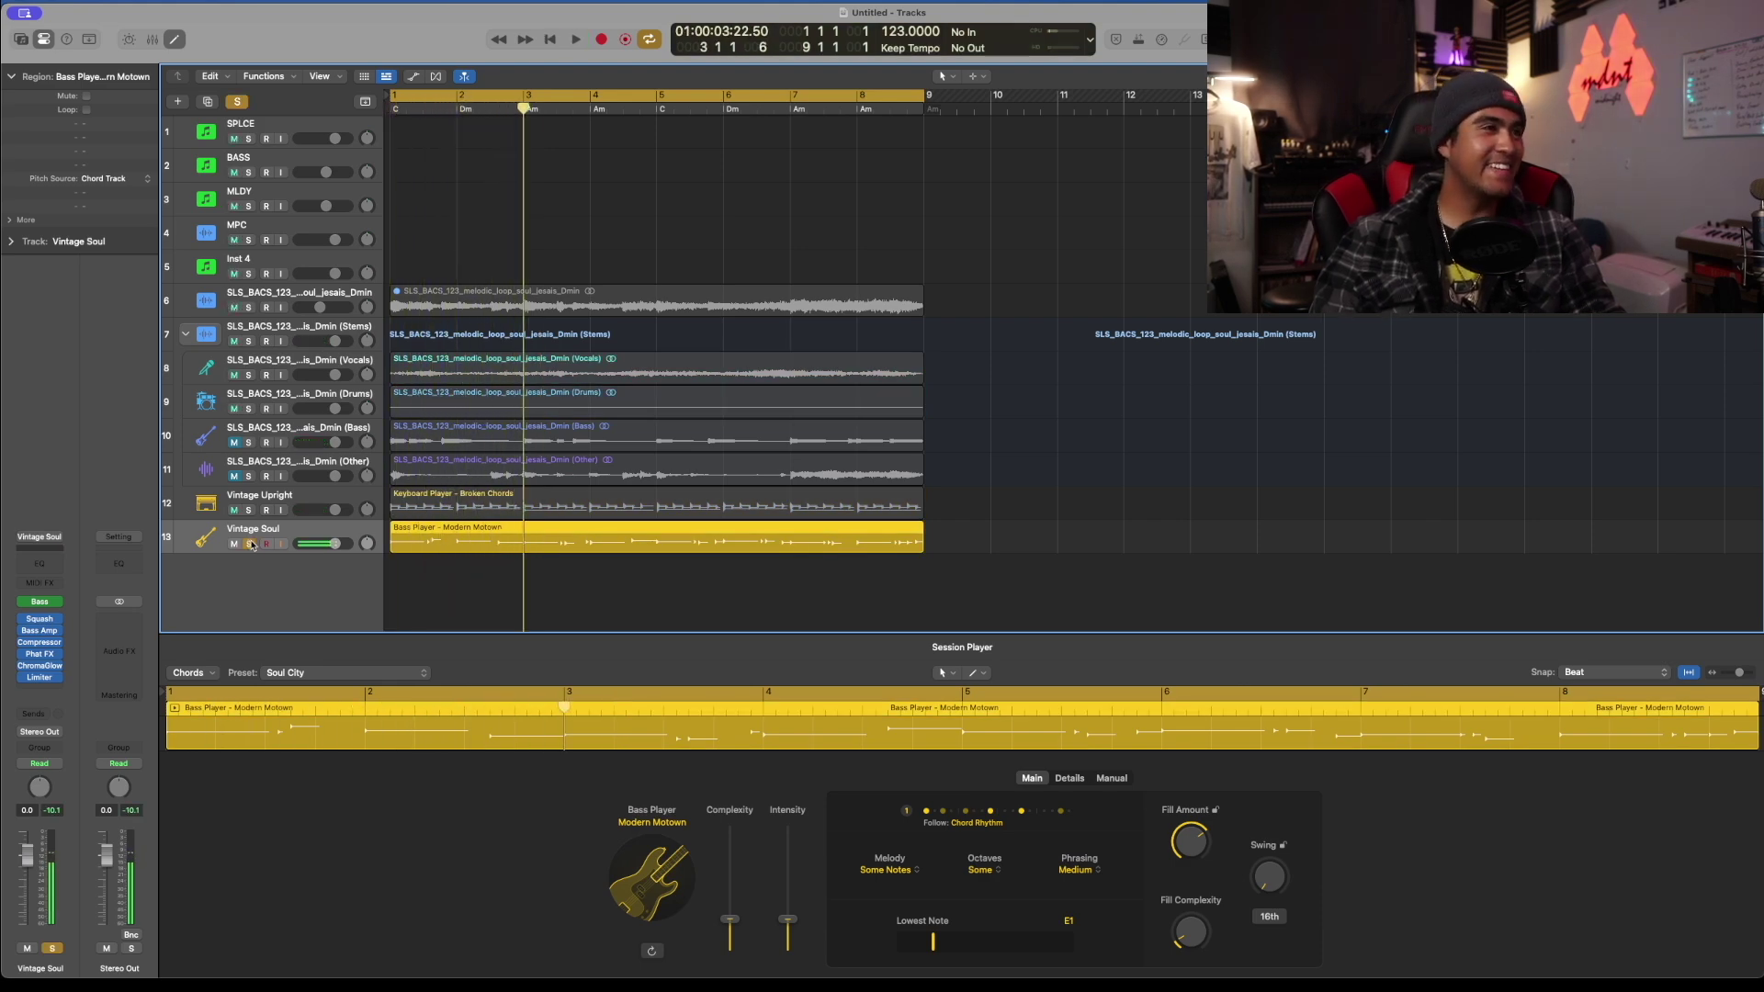